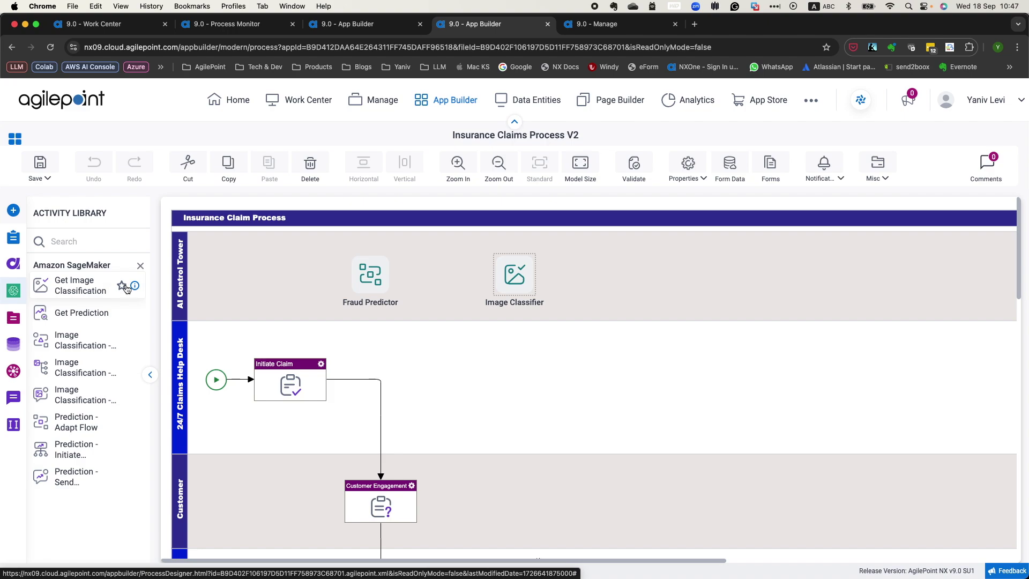
# Step: Open the Image Classifier activity's configuration and review its general, image selection and source repository settings
pyautogui.doubleClick(505, 272)
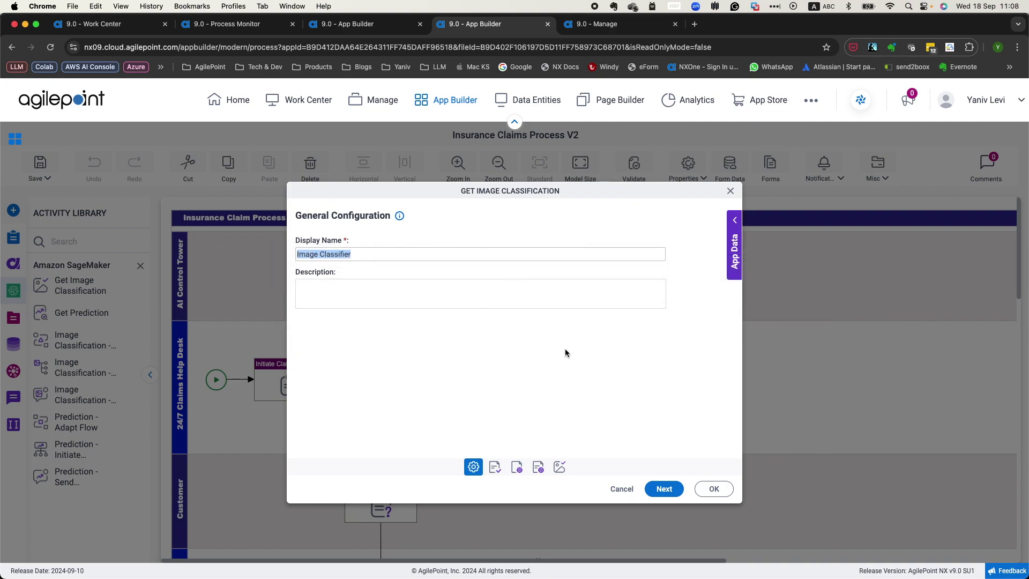
pyautogui.click(665, 489)
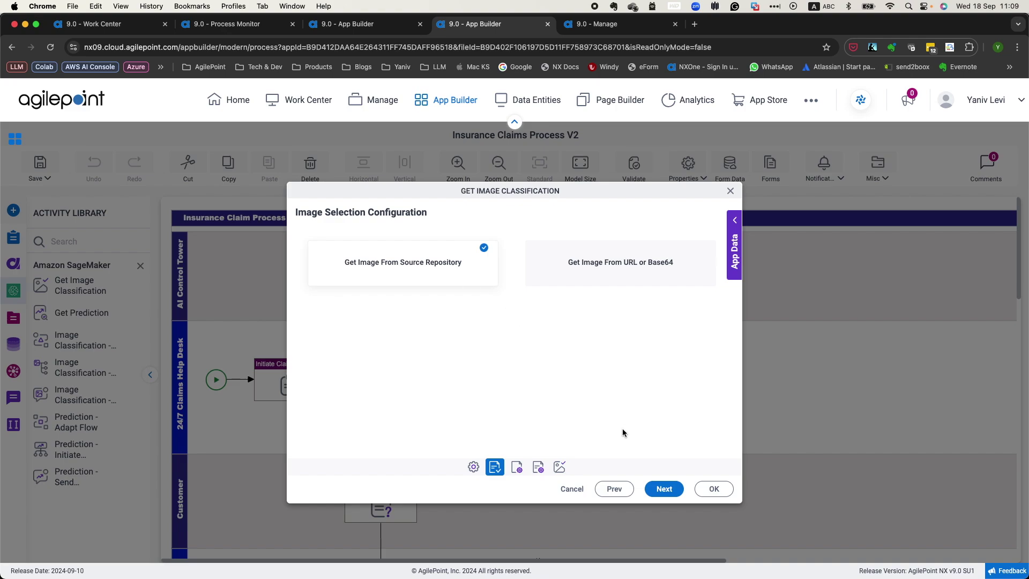
pyautogui.click(665, 490)
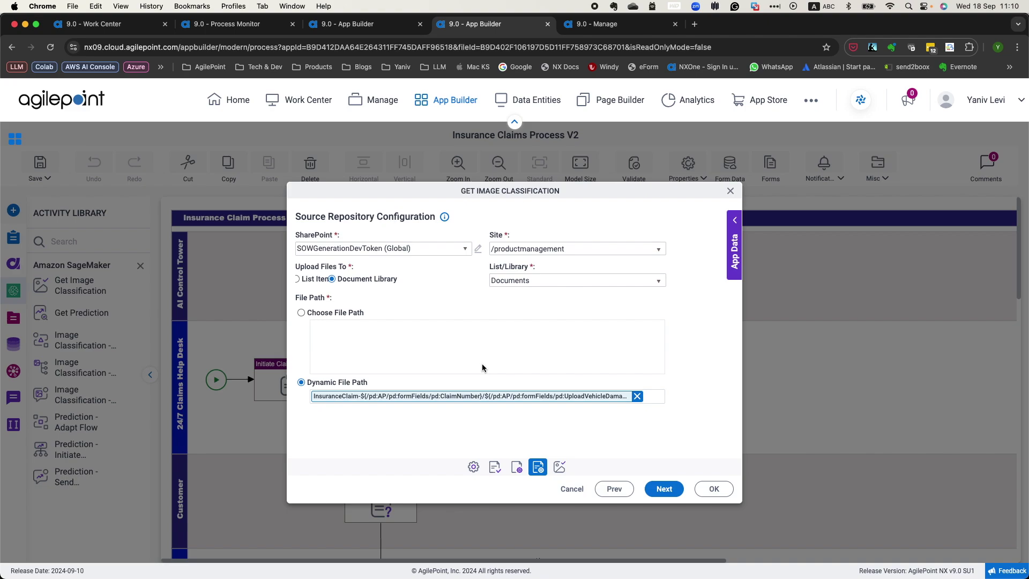
# Step: Change the image selection to Get Image From URL or Base64 and map the ImageClassificationResponse process field as the image
pyautogui.click(608, 488)
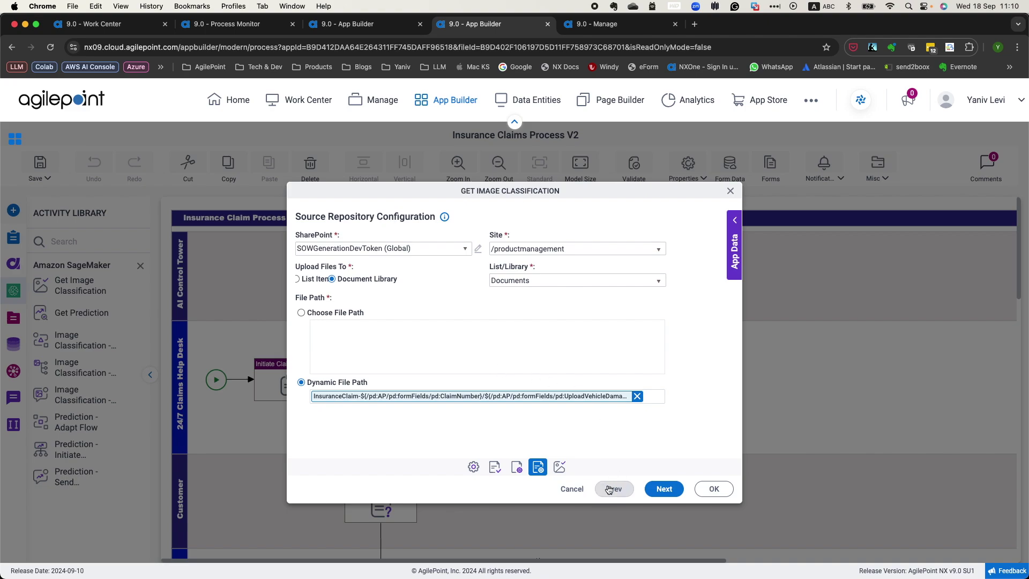
pyautogui.click(611, 488)
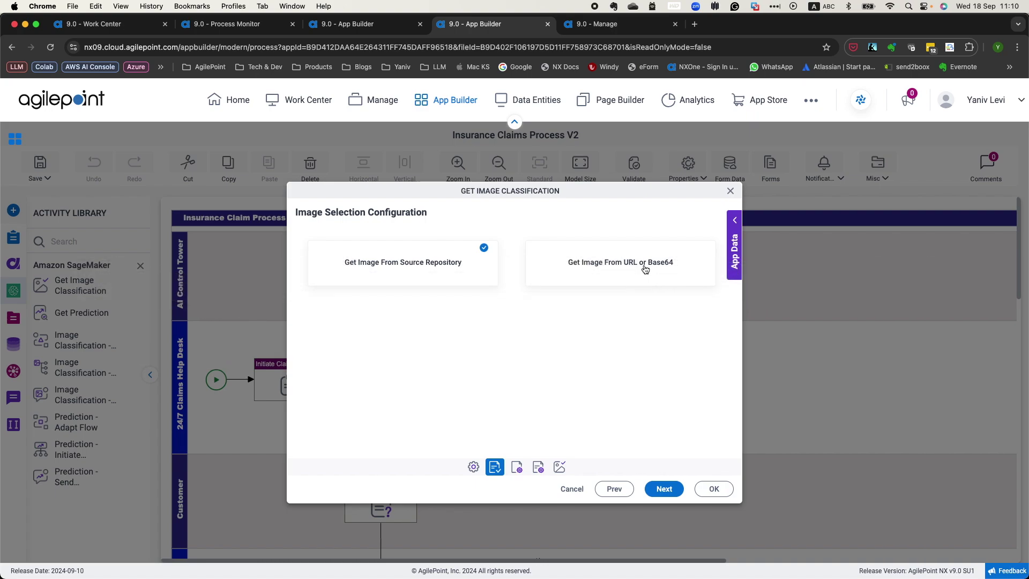
pyautogui.click(646, 268)
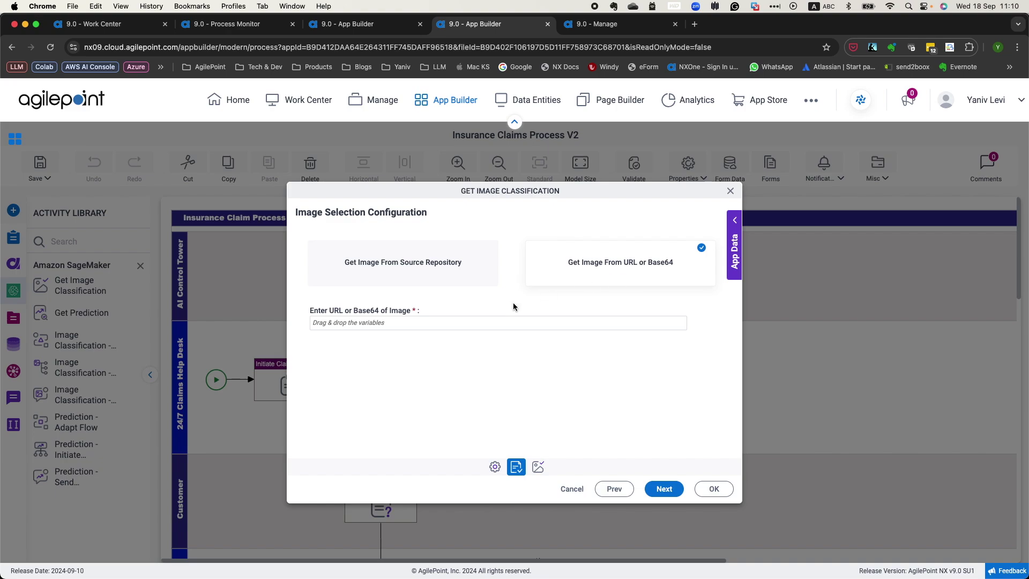
pyautogui.click(337, 323)
pyautogui.click(734, 221)
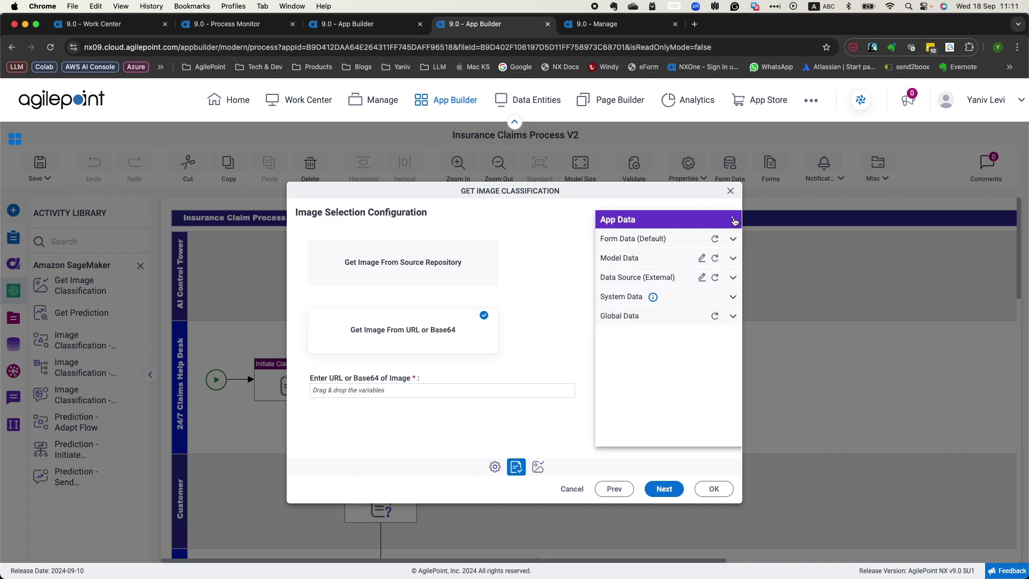
pyautogui.click(650, 256)
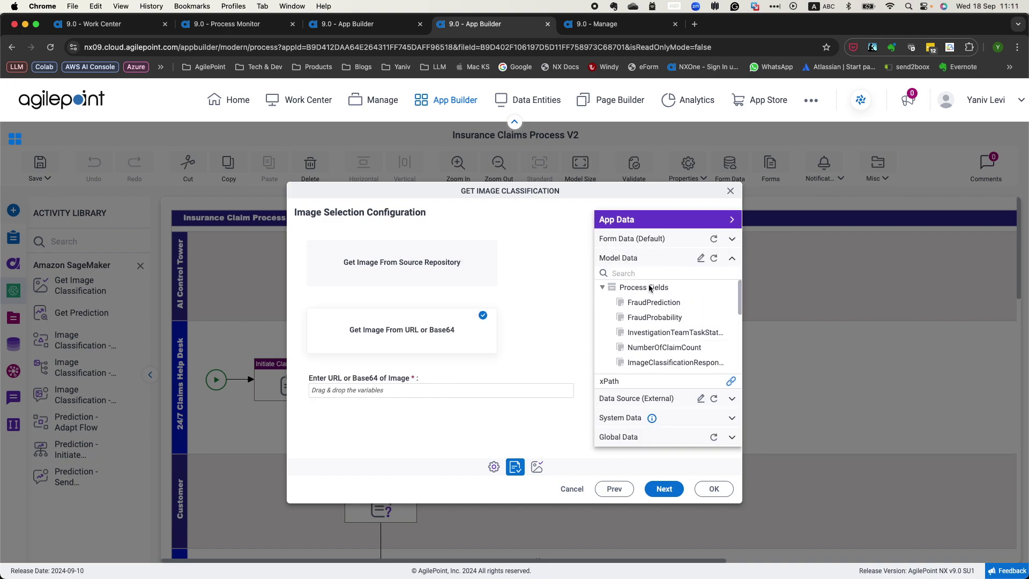
pyautogui.scroll(-2, 652, 335)
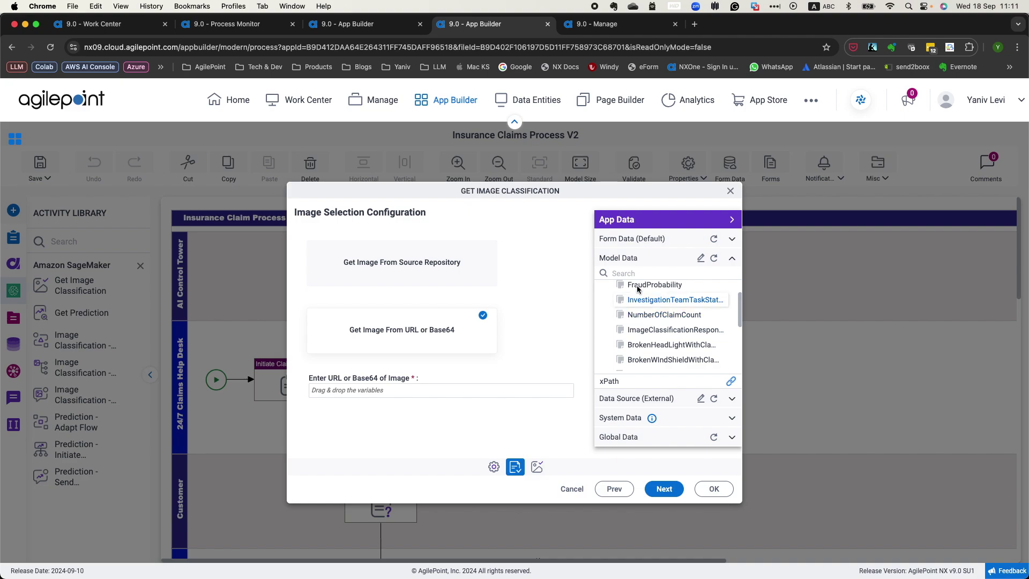
pyautogui.scroll(-2, 643, 321)
pyautogui.scroll(1, 660, 320)
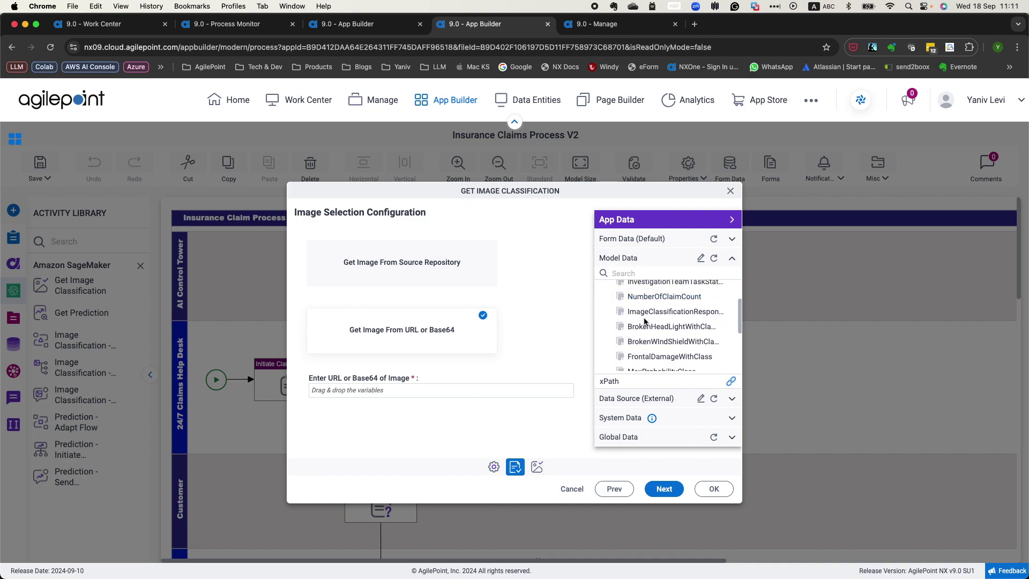
pyautogui.moveTo(662, 320); pyautogui.dragTo(432, 394)
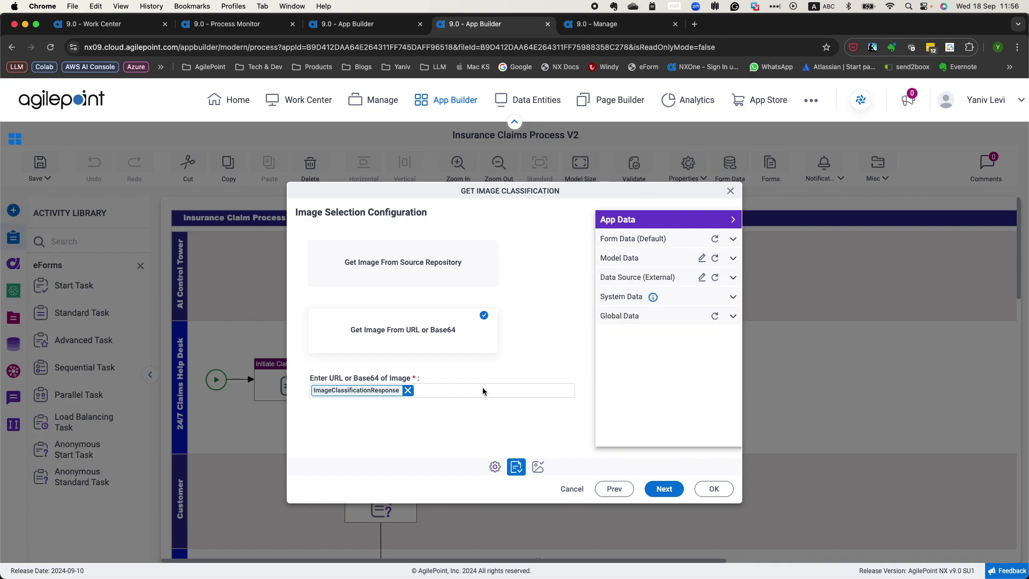
# Step: Review the image classification's Amazon Web Services endpoint, triggering event and response variable settings
pyautogui.click(664, 489)
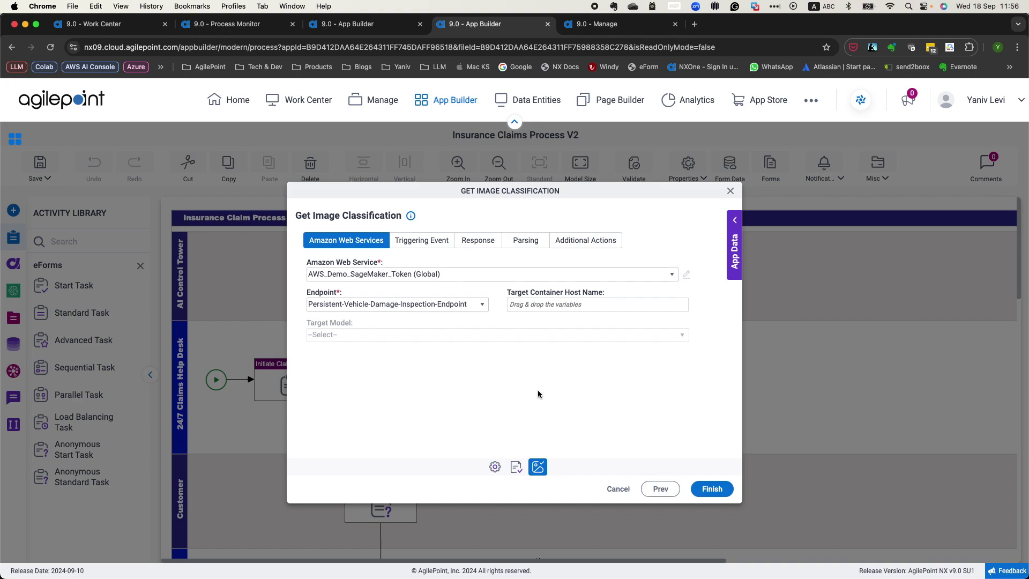
pyautogui.click(428, 248)
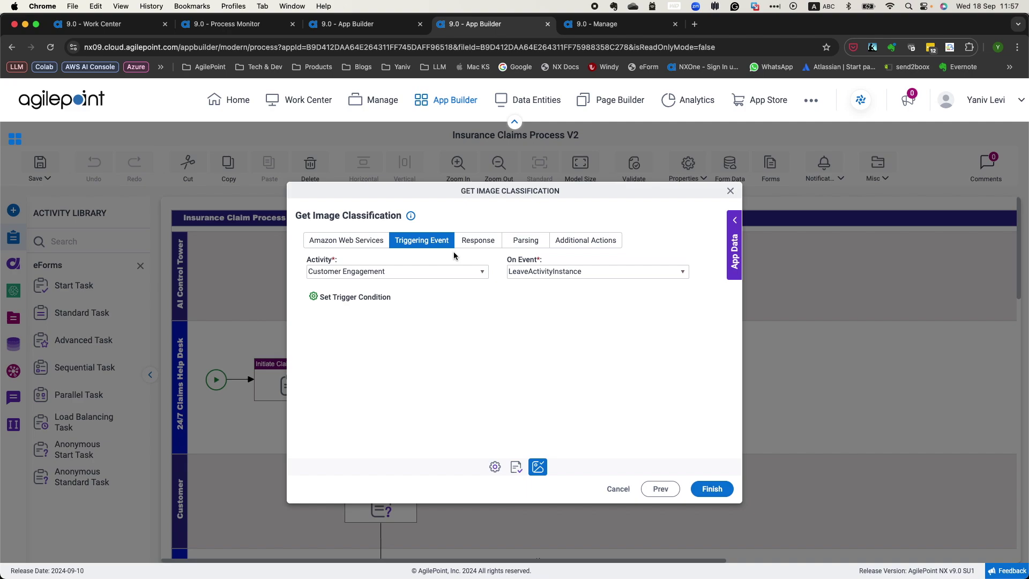
pyautogui.click(497, 244)
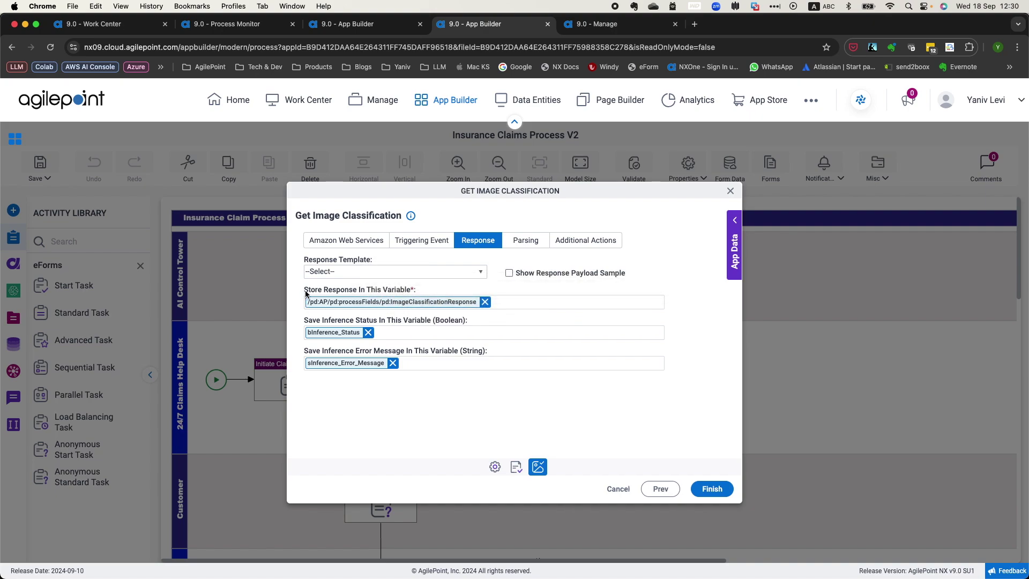
pyautogui.moveTo(305, 291); pyautogui.dragTo(419, 290)
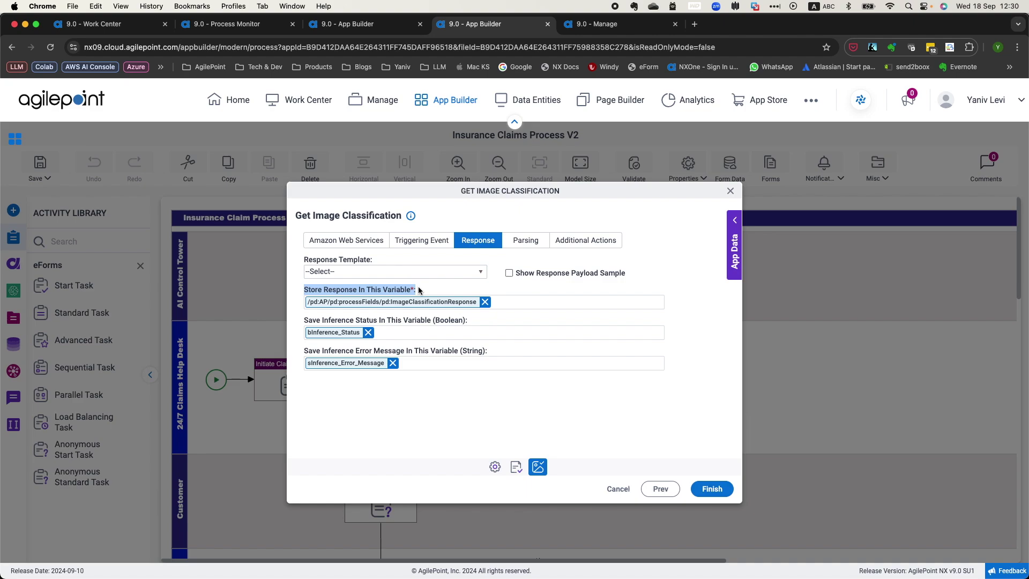
pyautogui.click(419, 290)
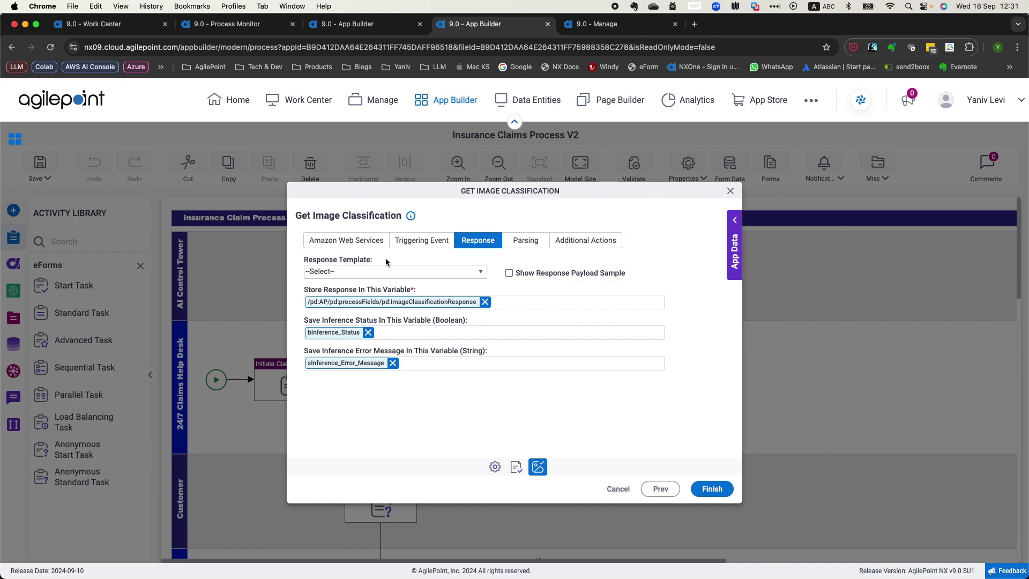
# Step: Choose the SageMaker Image Classification - [JSON Lines] response template, show its payload sample and inspect the prediction values
pyautogui.click(481, 272)
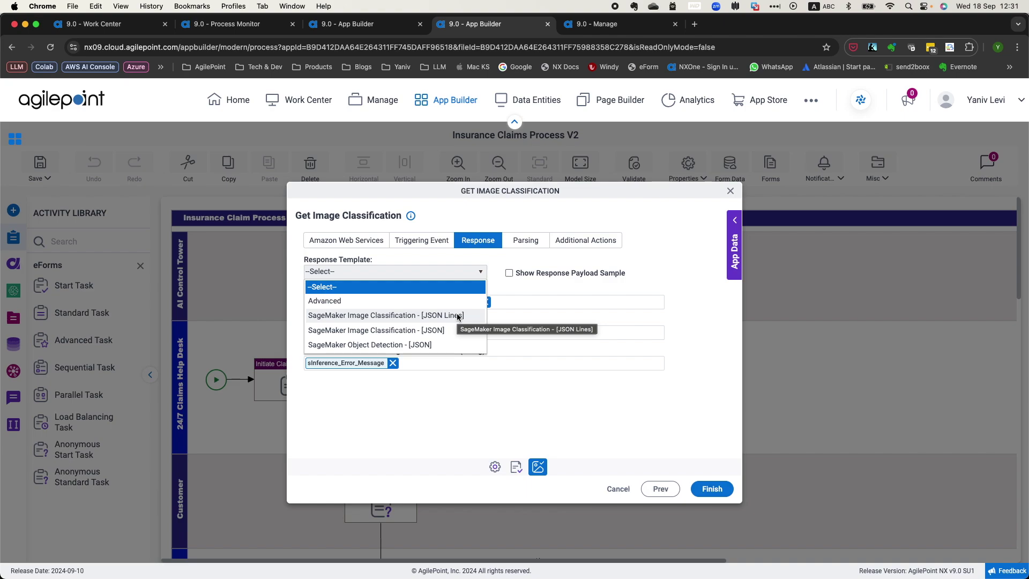
pyautogui.click(378, 315)
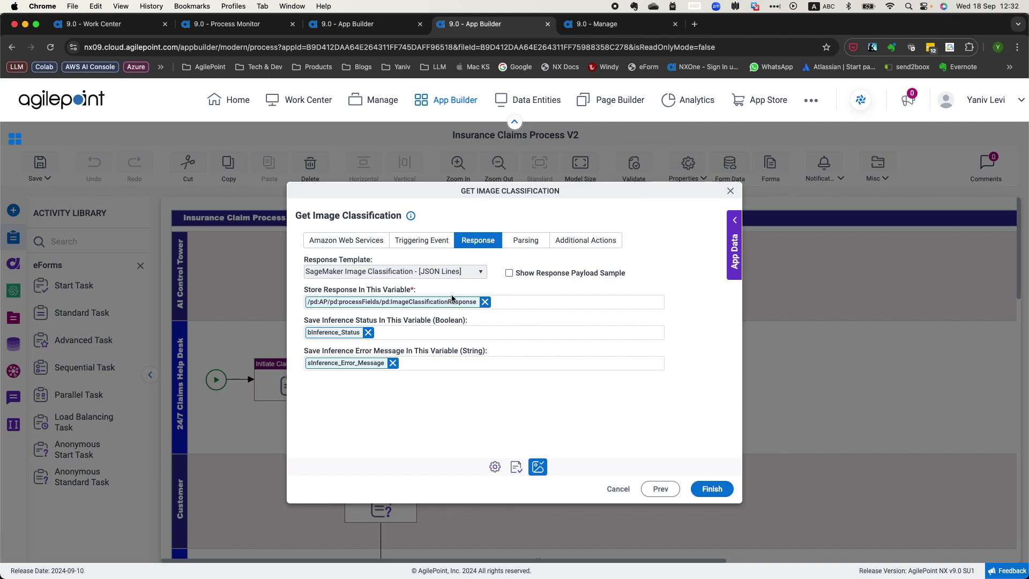
pyautogui.click(510, 274)
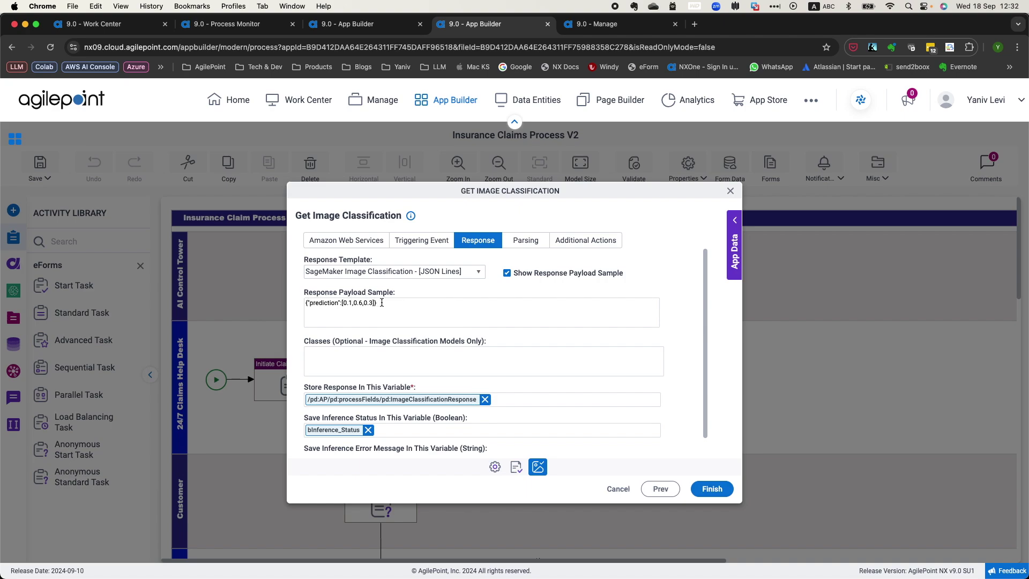
pyautogui.moveTo(381, 303); pyautogui.dragTo(305, 303)
pyautogui.click(311, 315)
pyautogui.doubleClick(328, 304)
pyautogui.moveTo(342, 303); pyautogui.dragTo(375, 304)
# Step: Switch the response template to SageMaker Image Classification - [JSON] and inspect its payload sample
pyautogui.click(435, 271)
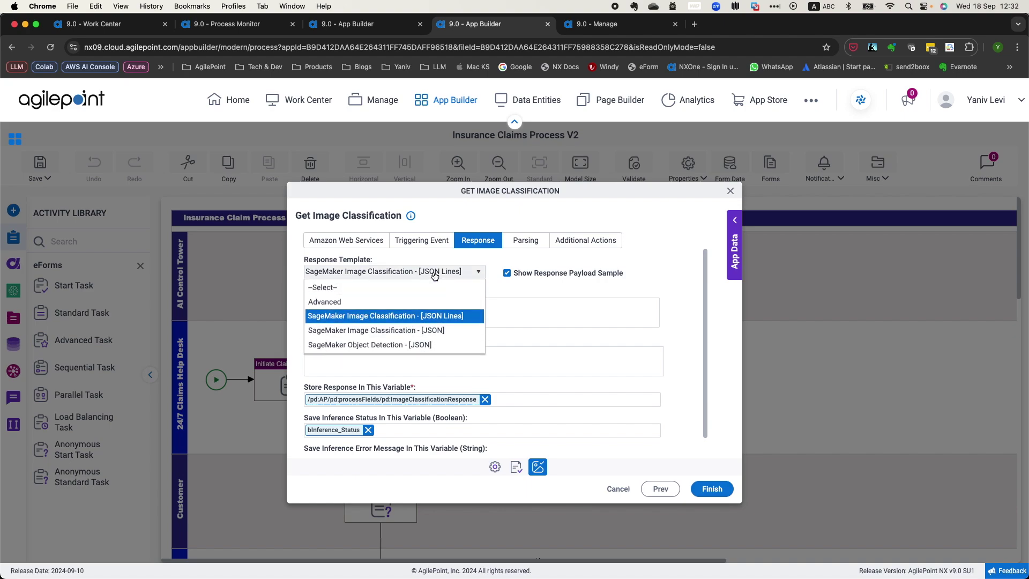
pyautogui.click(442, 330)
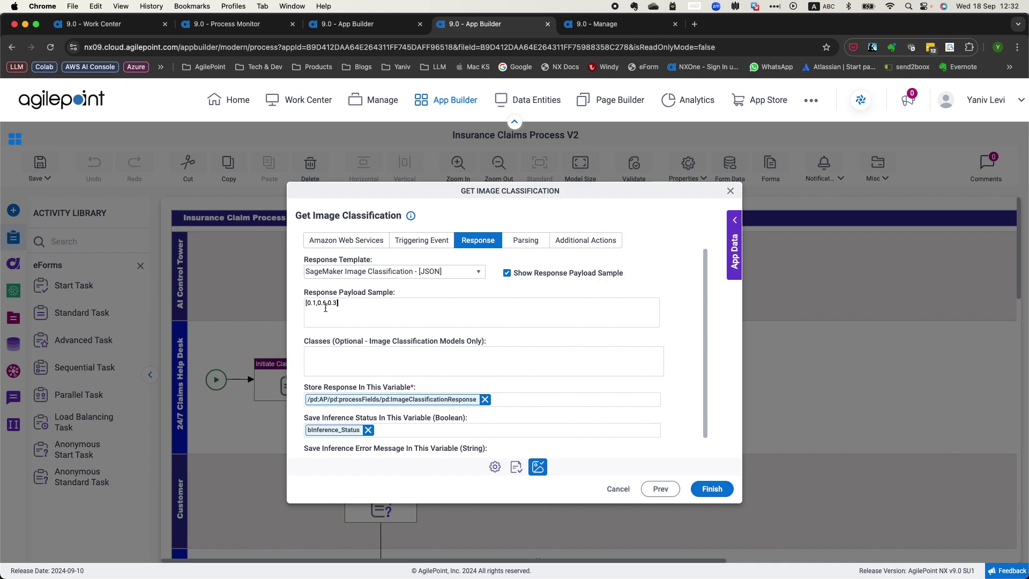
pyautogui.moveTo(343, 303); pyautogui.dragTo(302, 305)
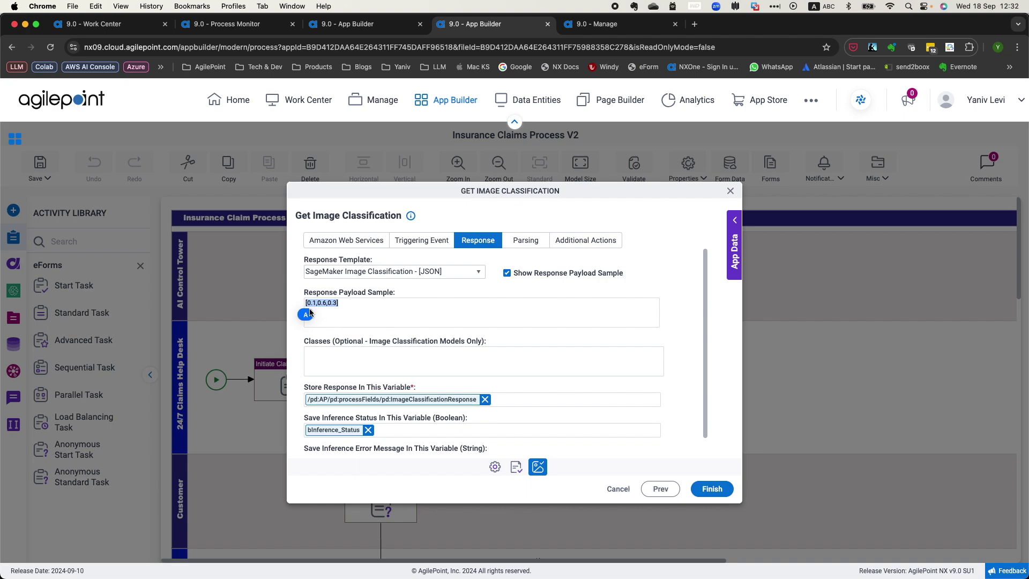
pyautogui.click(359, 311)
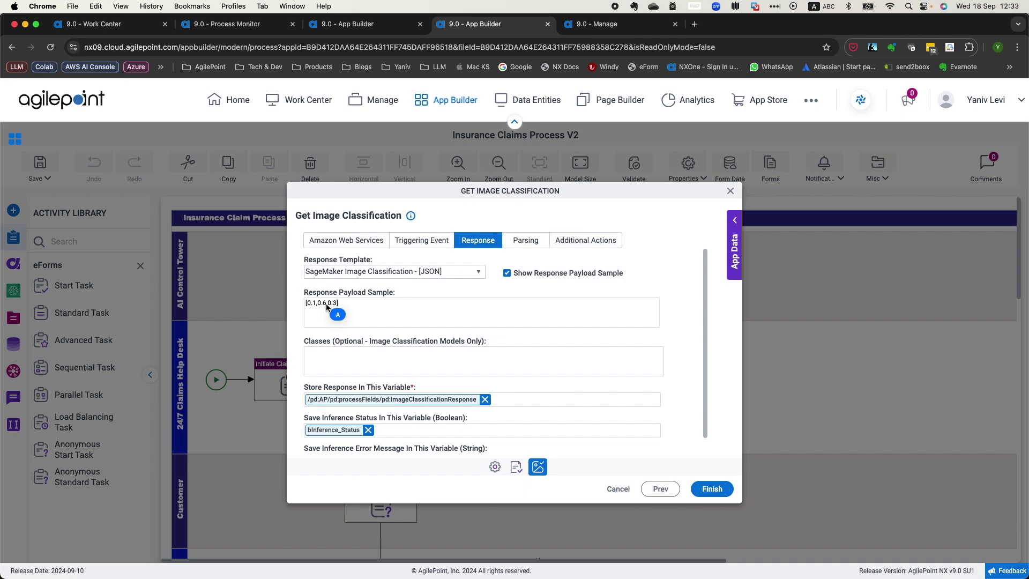
# Step: Enter [cat,dog,frog] as the optional classes for the image classification model
pyautogui.click(326, 350)
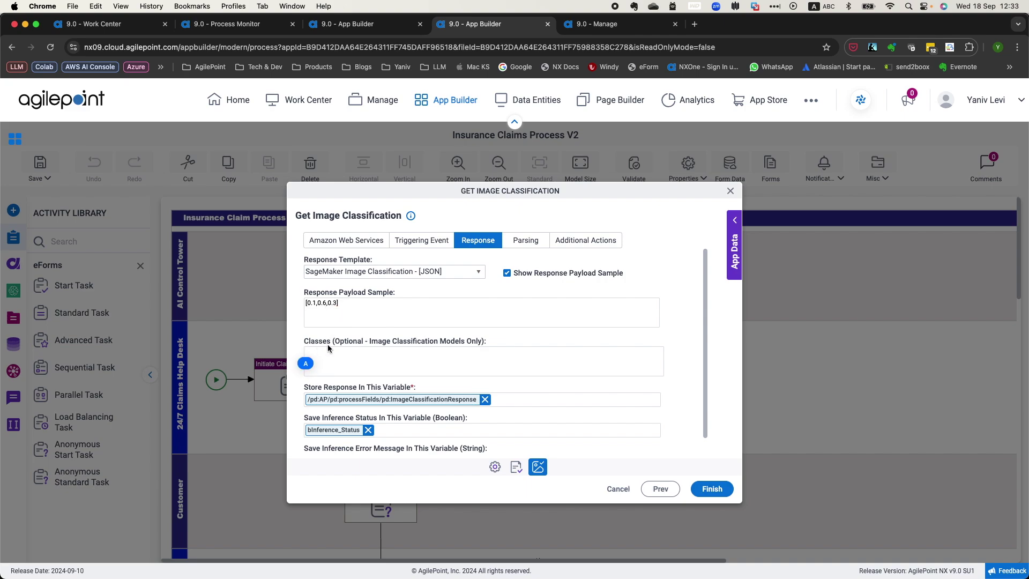
pyautogui.write('[')
pyautogui.write('cat,dog')
pyautogui.press('BackSpace')
pyautogui.write('frog')
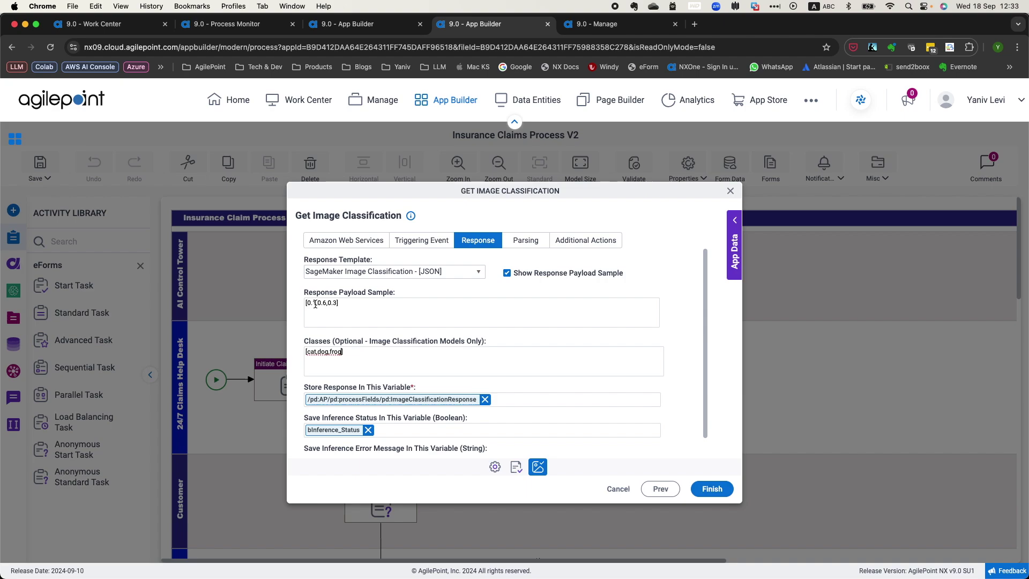
# Step: Compare each probability in the response payload sample with the entered list of classes
pyautogui.moveTo(312, 304); pyautogui.dragTo(317, 303)
pyautogui.moveTo(342, 304); pyautogui.dragTo(306, 304)
pyautogui.click(306, 303)
pyautogui.doubleClick(306, 302)
pyautogui.doubleClick(321, 304)
pyautogui.doubleClick(334, 303)
pyautogui.moveTo(345, 352); pyautogui.dragTo(306, 351)
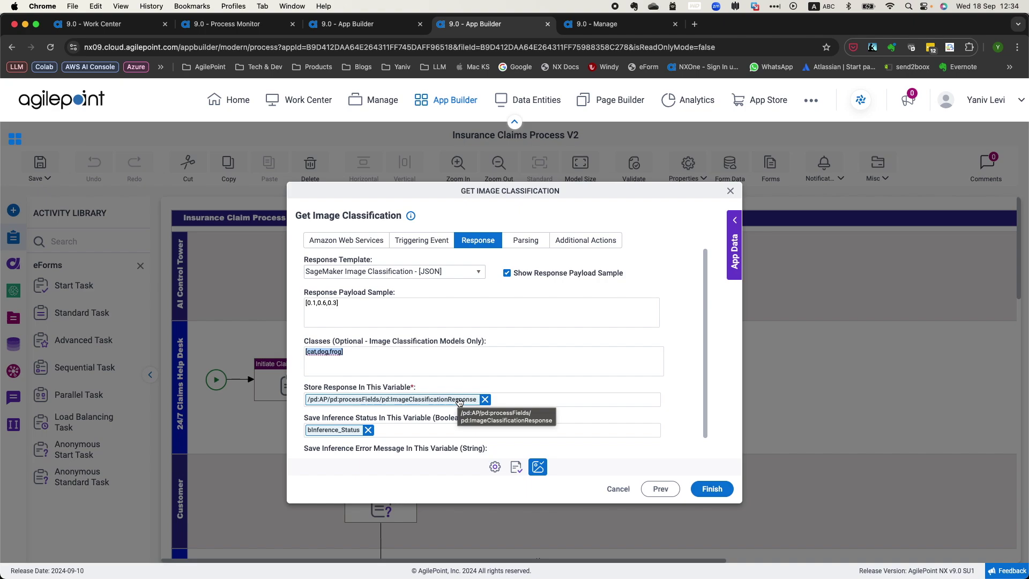
pyautogui.click(428, 354)
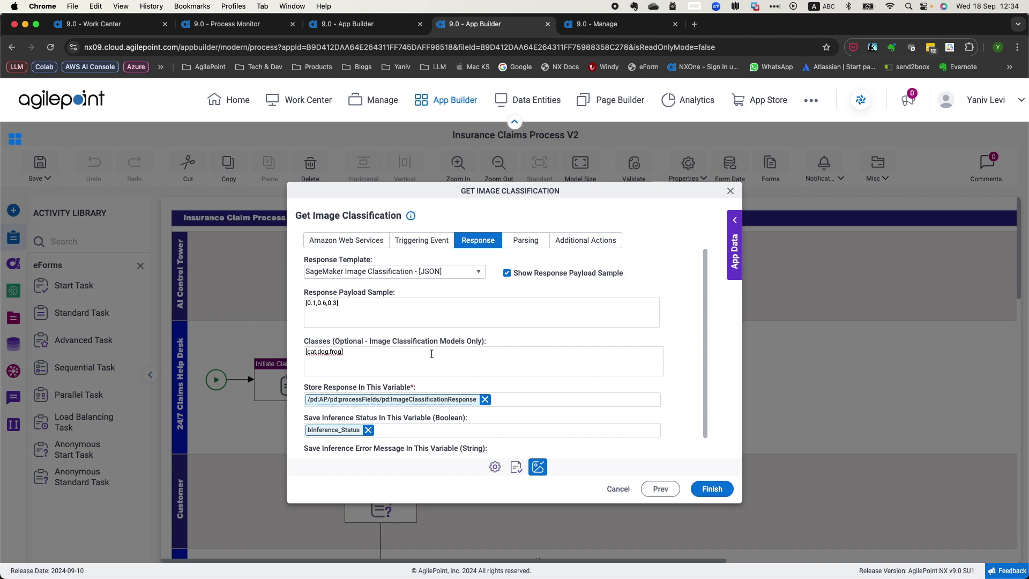
# Step: Set the response template to Advanced and enter a payload sample with probabilities for Broken_Headlight, Broken_Windshield, Frontal_Damage and No_Damage
pyautogui.click(478, 273)
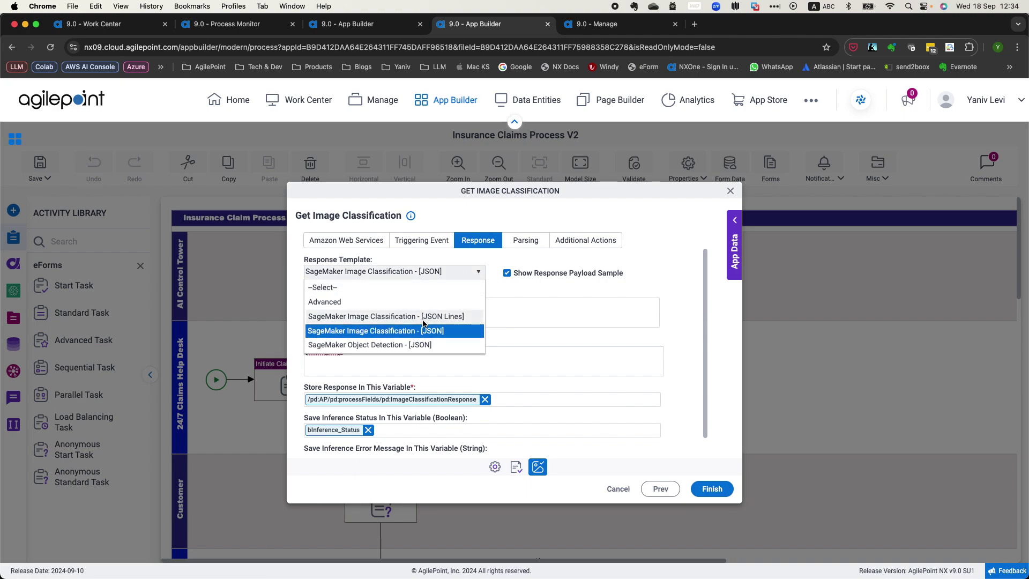
pyautogui.click(443, 300)
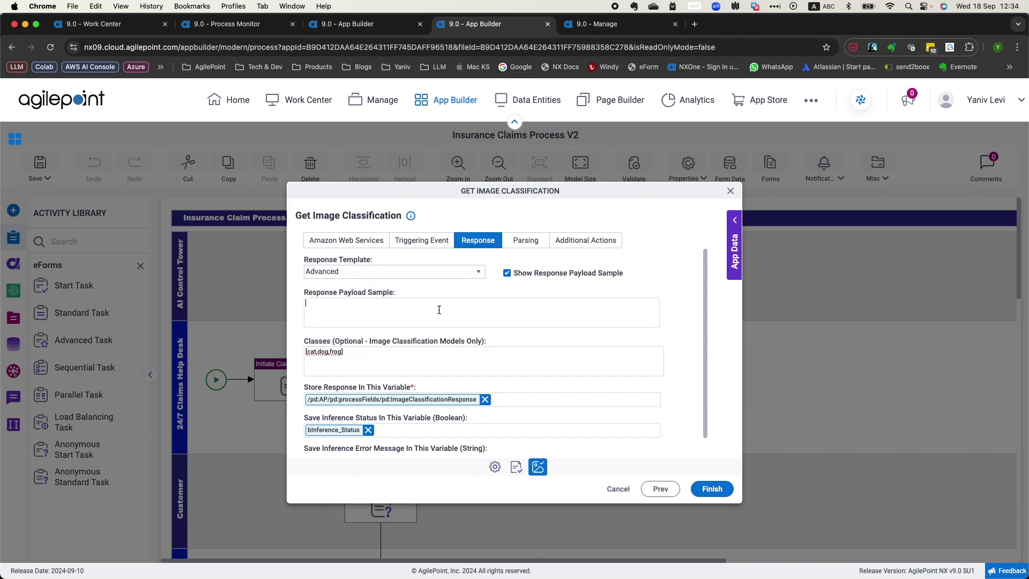
pyautogui.click(439, 310)
pyautogui.write('{"Results": "image classified with following details : probability=0.999994, class=Broken_Headlight and probability=0.000001, class=Broken_Windshield and probability=0.000000, class=Frontal_Damage and probability=0.000005, class=No_Damage"}')
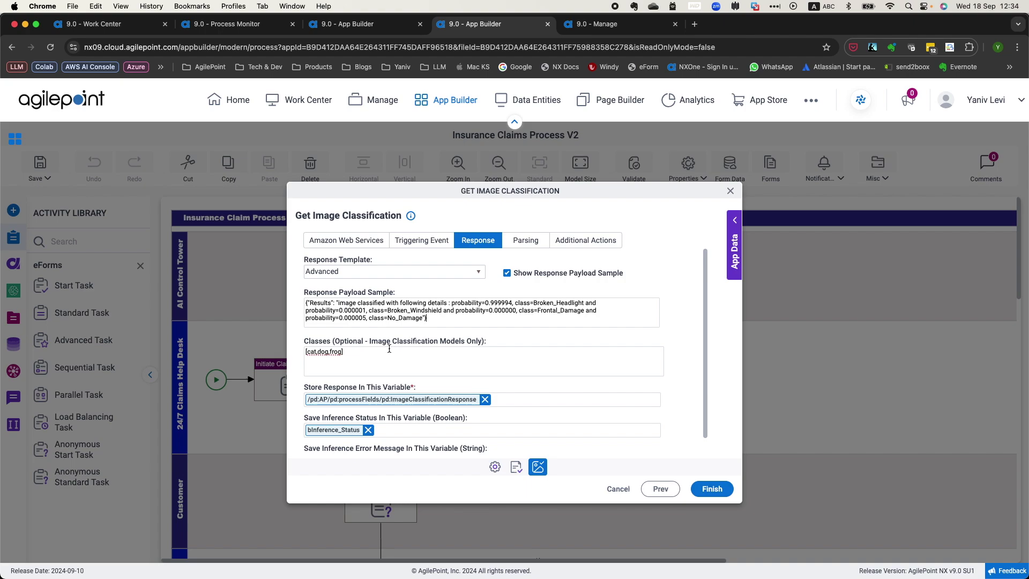
# Step: Clear the optional classes list and hide the response payload sample
pyautogui.moveTo(380, 352); pyautogui.dragTo(251, 355)
pyautogui.press('BackSpace')
pyautogui.click(507, 273)
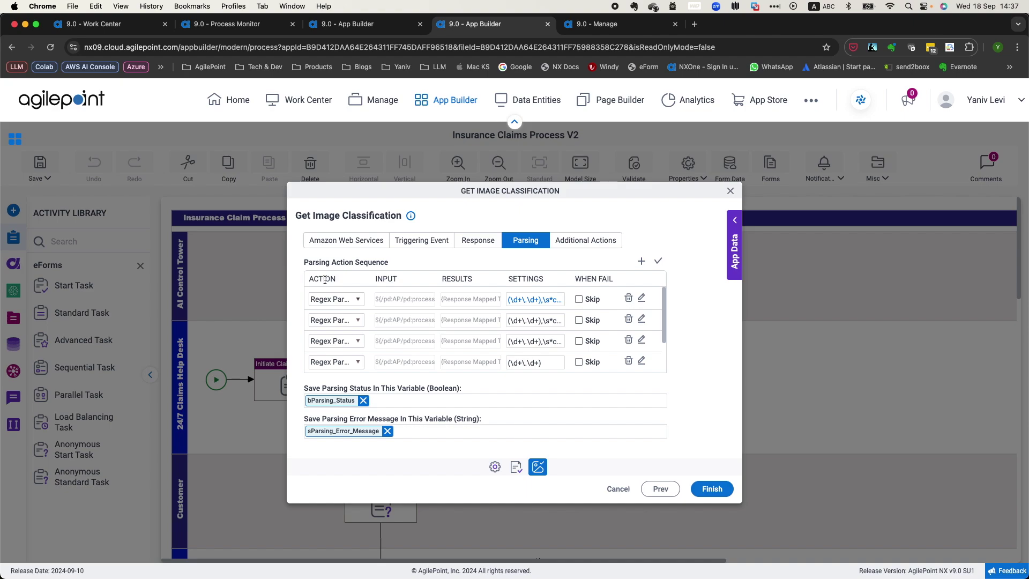
# Step: Examine the available action types and the skip-on-failure option for the first action in the parsing sequence
pyautogui.click(359, 301)
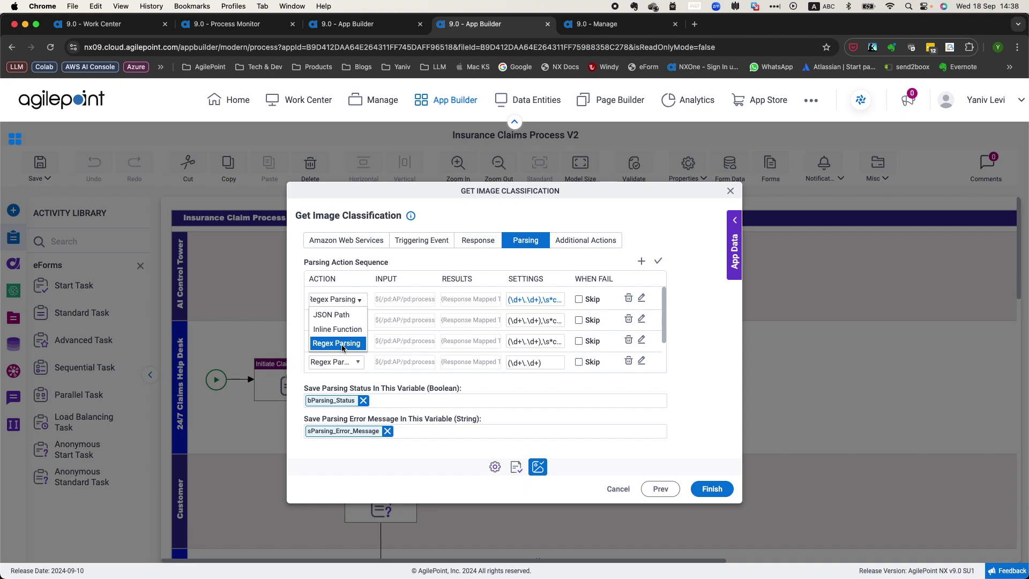
pyautogui.click(395, 303)
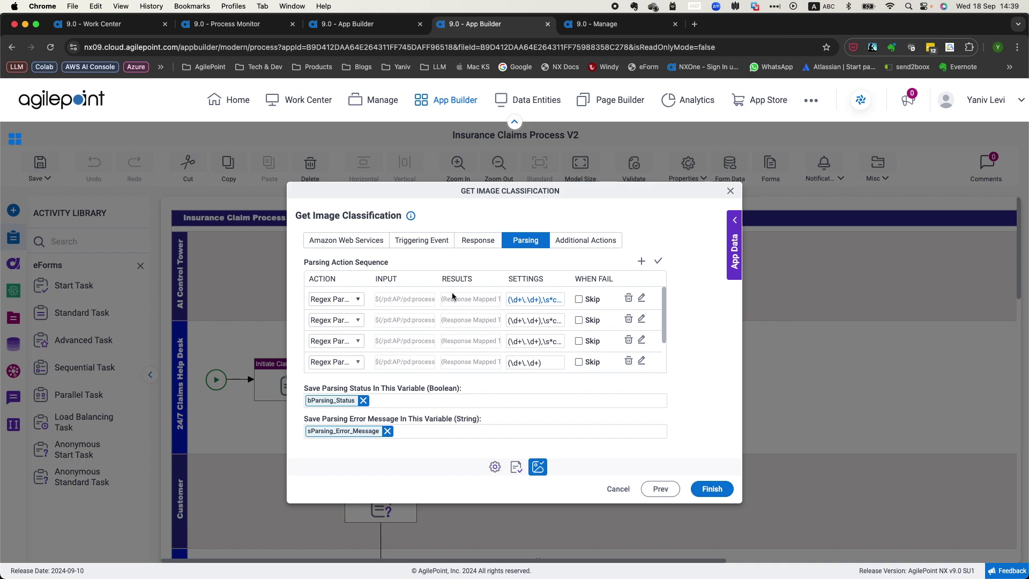
pyautogui.click(581, 304)
pyautogui.click(580, 300)
# Step: Return to the response settings, show the payload sample again and select its entire text
pyautogui.click(485, 246)
pyautogui.click(509, 273)
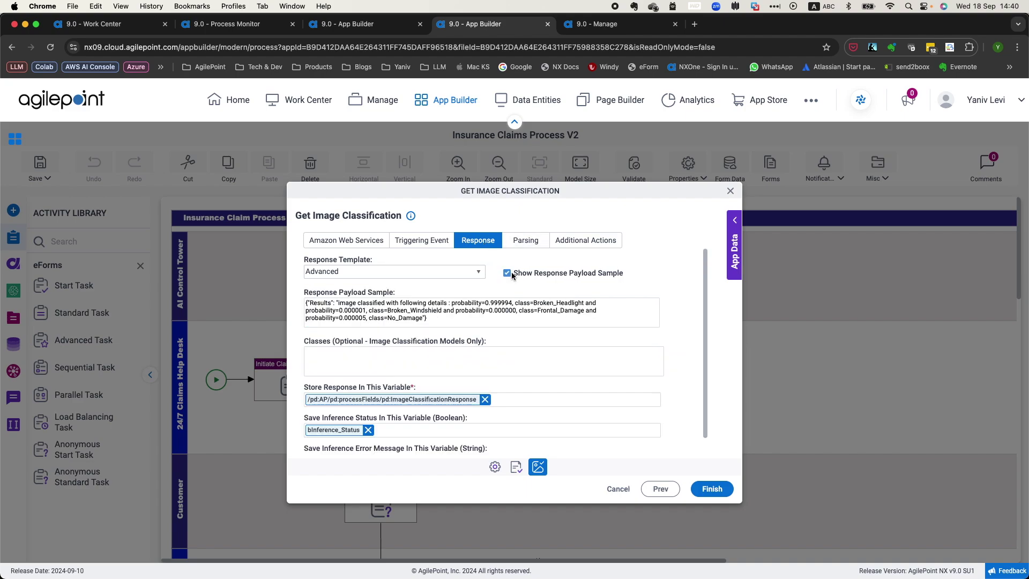
pyautogui.moveTo(429, 316); pyautogui.dragTo(304, 302)
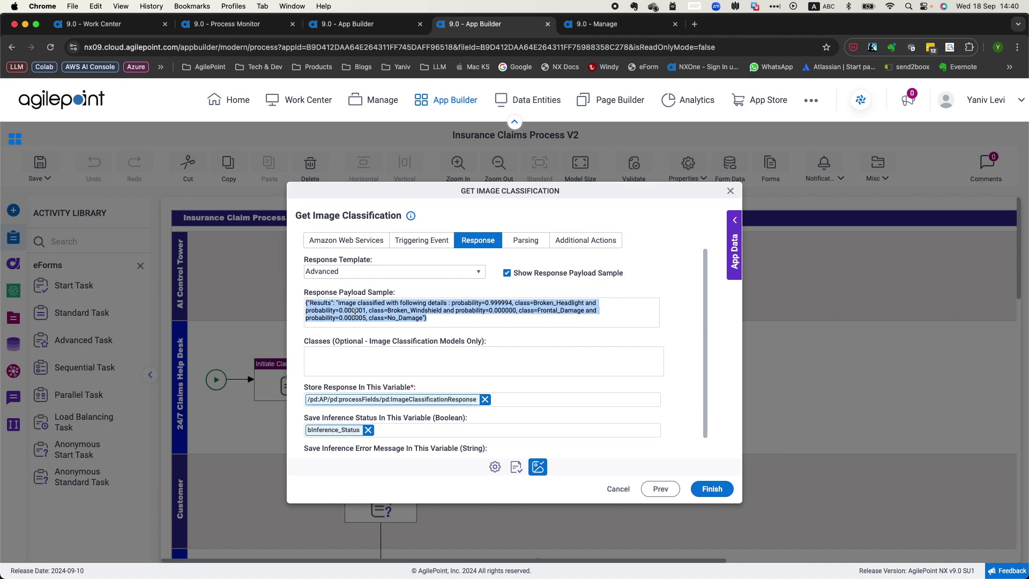
pyautogui.click(436, 320)
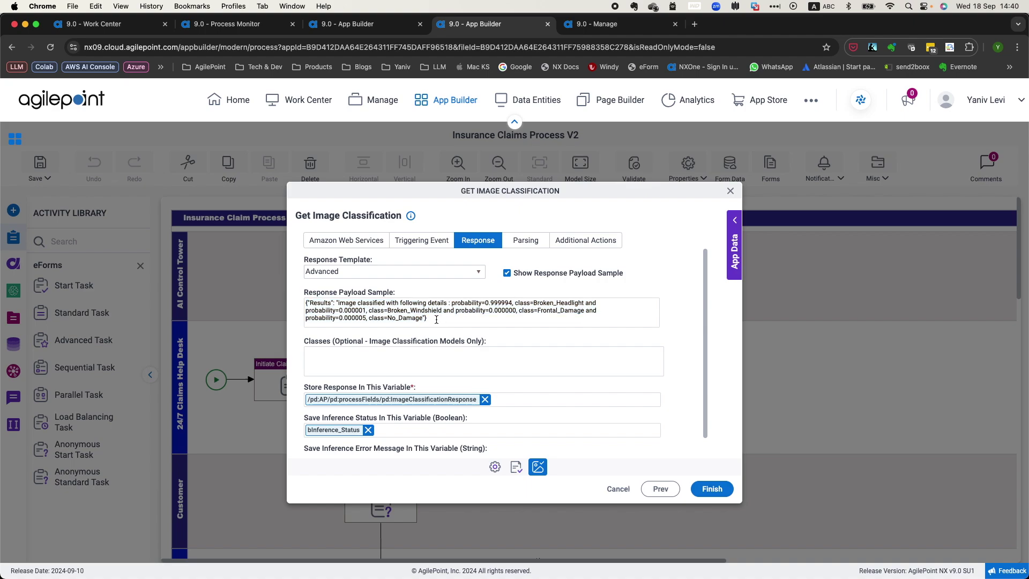
pyautogui.click(696, 25)
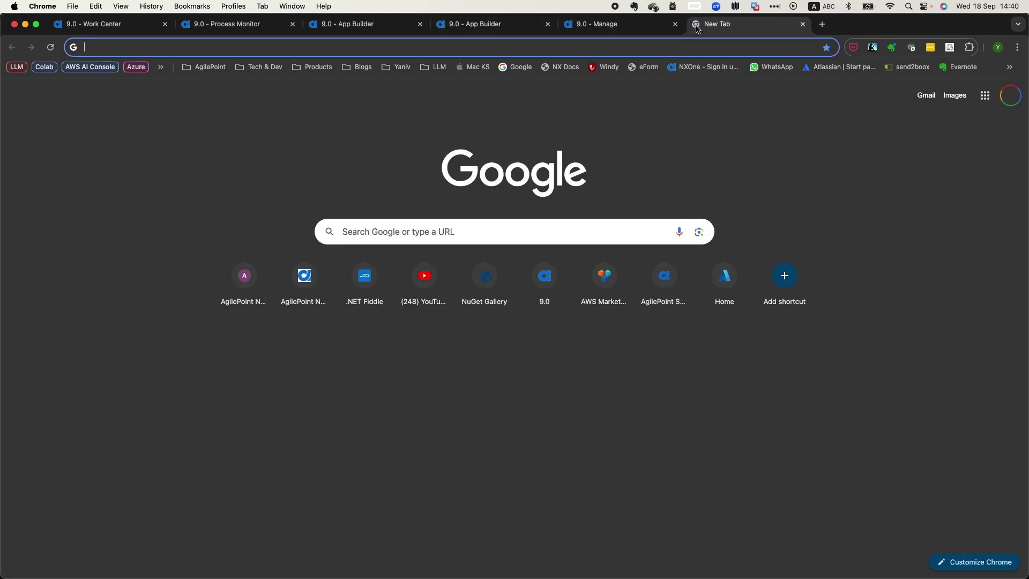
pyautogui.write('https://aws.amazon.com/marketplace/pp/prodview-xhj66rbazm6oe?sr=0-12&ref_=beagle&applicationId=AWSMPContessa')
pyautogui.press('Return')
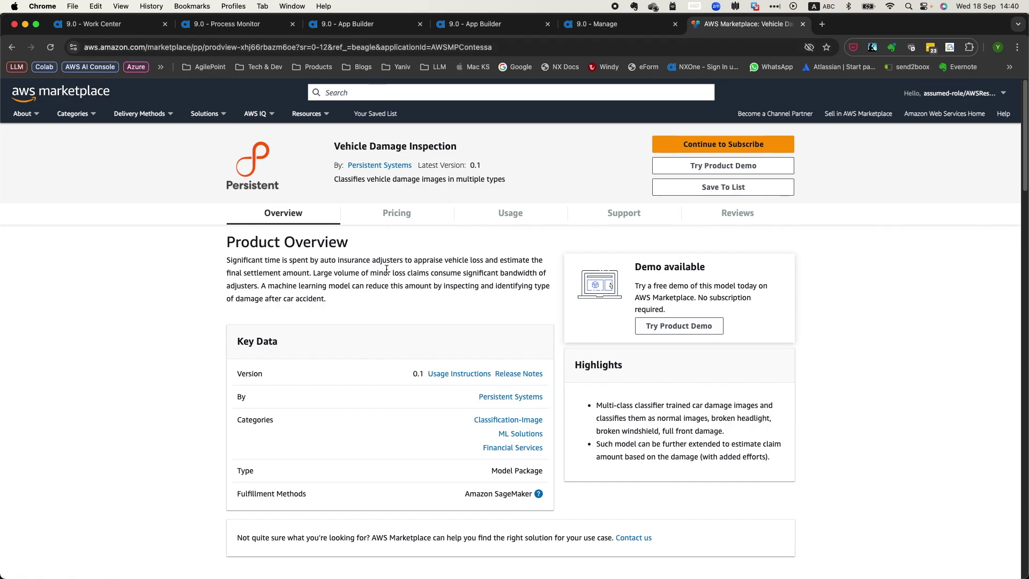
# Step: Examine the Vehicle Damage Inspection listing's overview, pricing and usage information, ending back at the product overview
pyautogui.scroll(-5, 386, 269)
pyautogui.scroll(-5, 387, 272)
pyautogui.scroll(-6, 385, 271)
pyautogui.scroll(11, 386, 271)
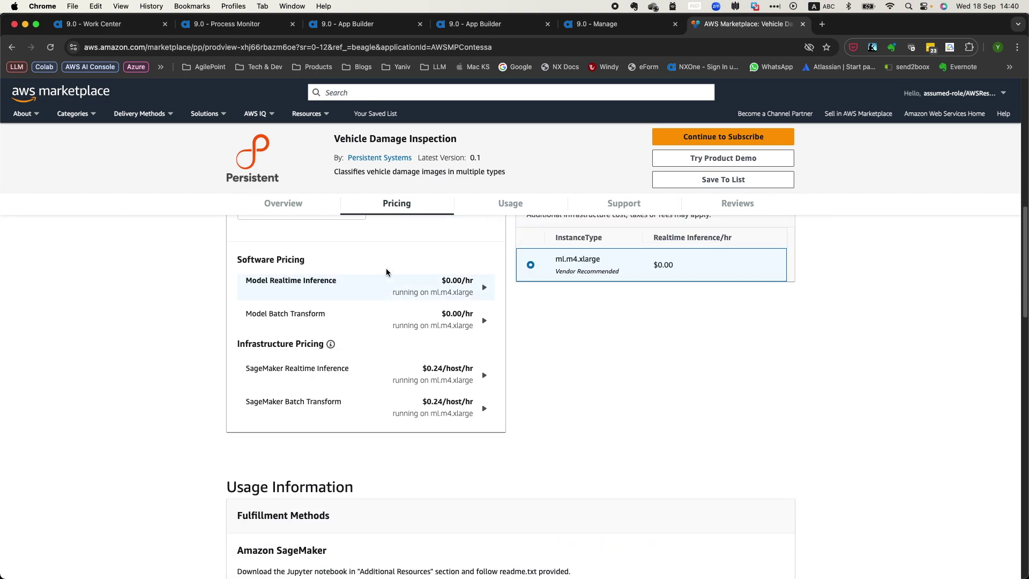
pyautogui.click(518, 30)
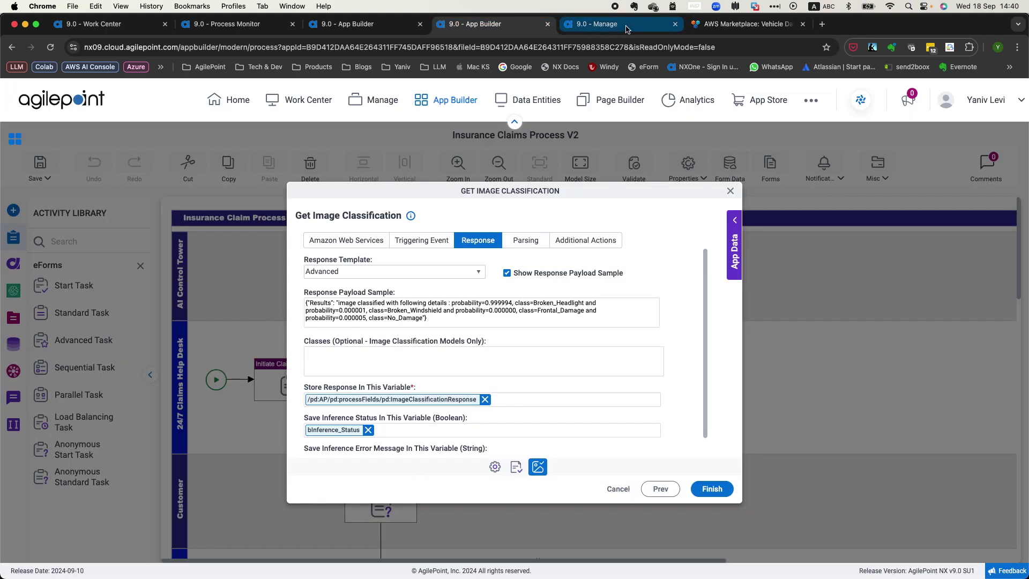
pyautogui.click(713, 27)
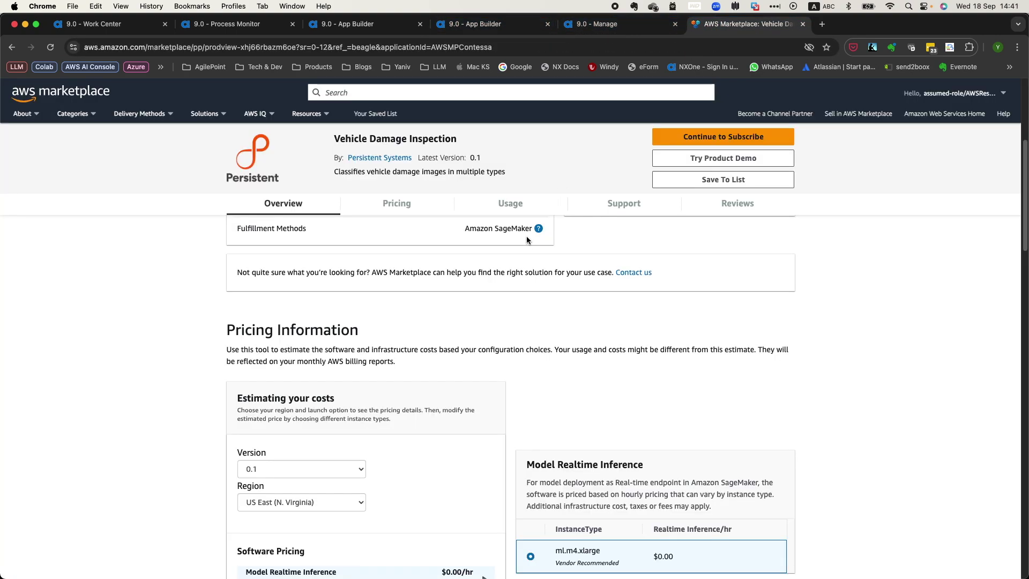
pyautogui.scroll(5, 513, 312)
pyautogui.scroll(1, 513, 312)
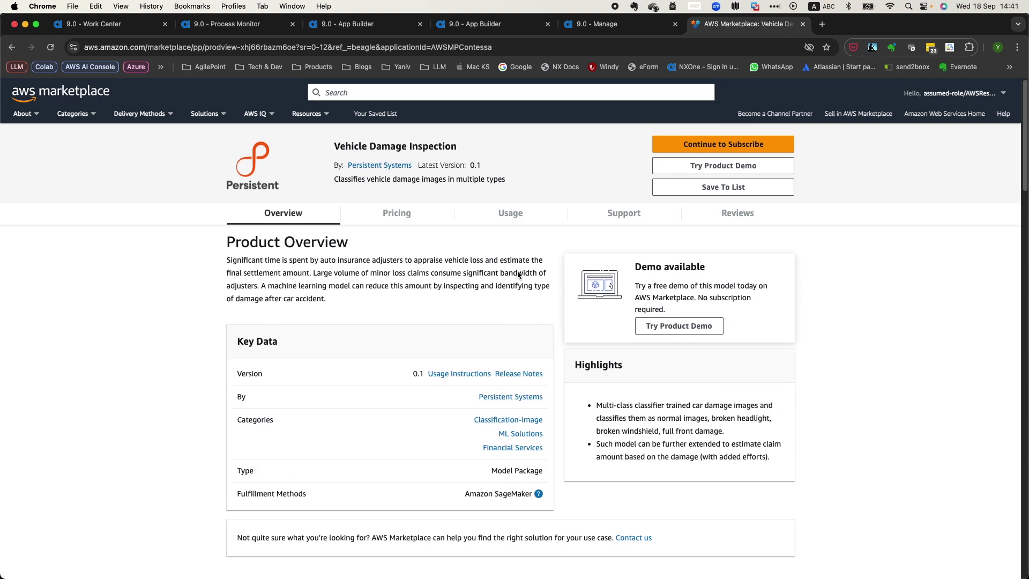
# Step: Switch back to the App Builder tab and examine the response payload sample, highlighting the whole text, the Results key and its value
pyautogui.click(505, 24)
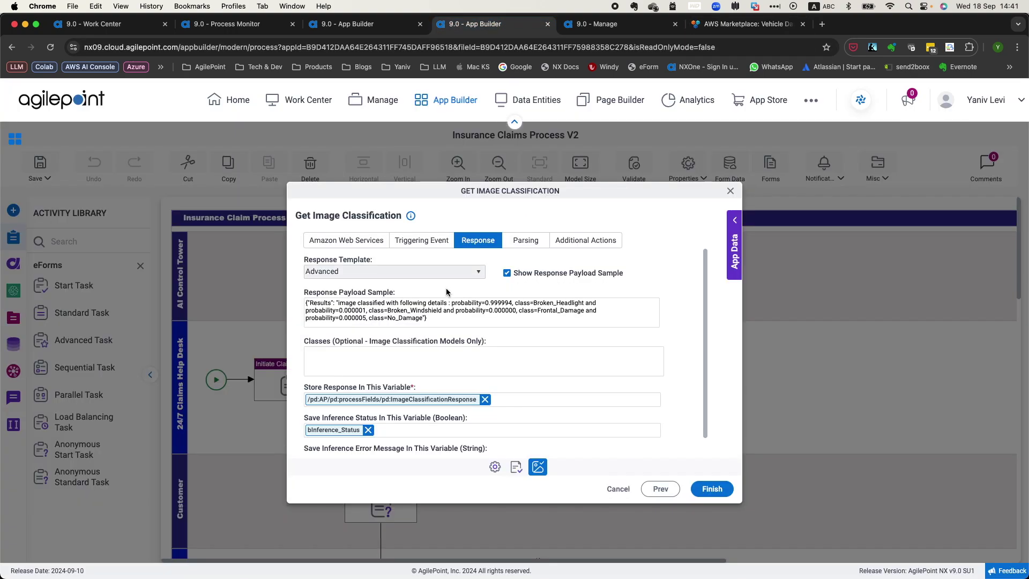
pyautogui.click(418, 318)
pyautogui.tripleClick(417, 318)
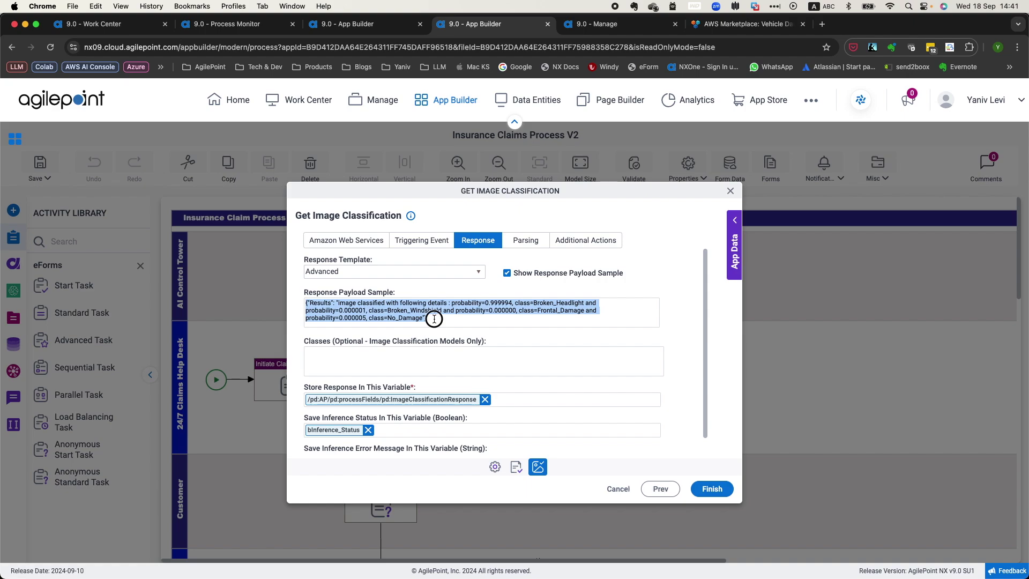
pyautogui.click(434, 319)
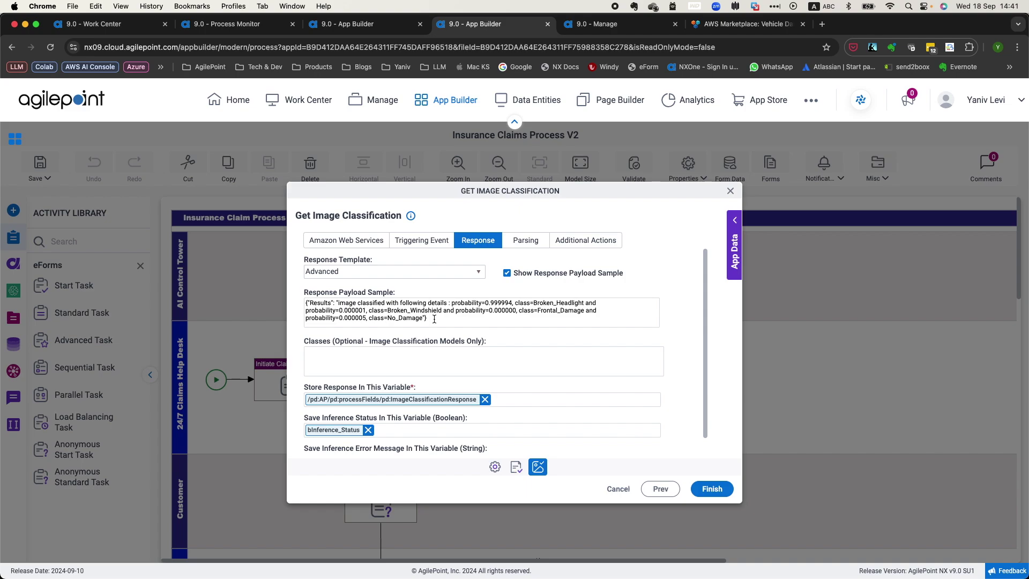
pyautogui.moveTo(434, 319); pyautogui.dragTo(311, 300)
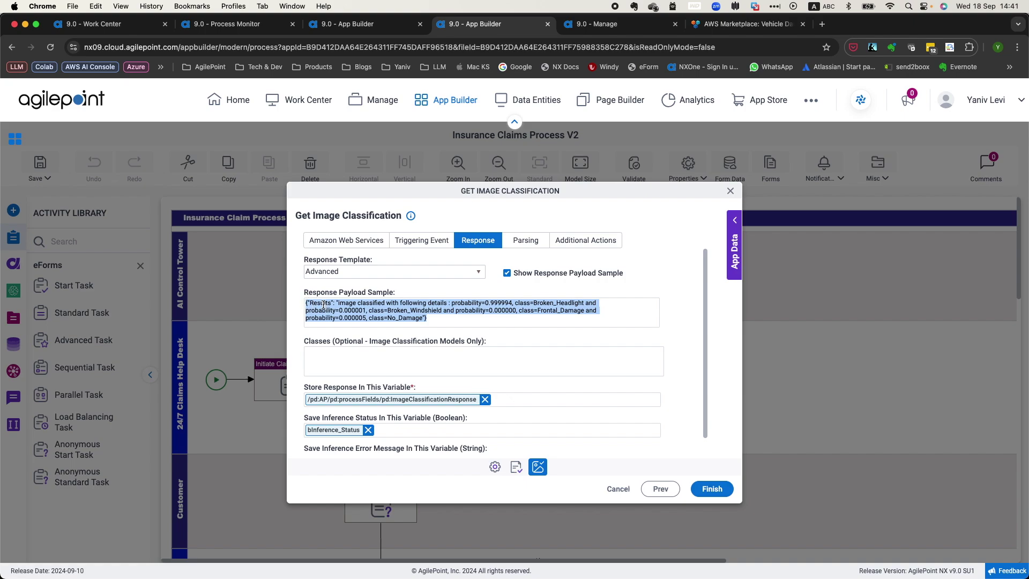
pyautogui.doubleClick(324, 304)
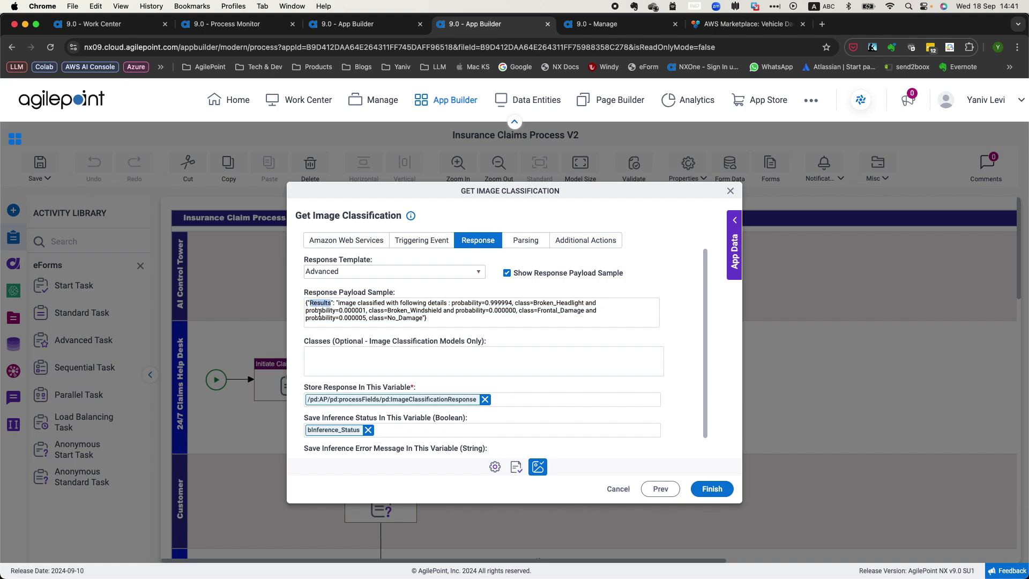
pyautogui.moveTo(338, 303); pyautogui.dragTo(426, 320)
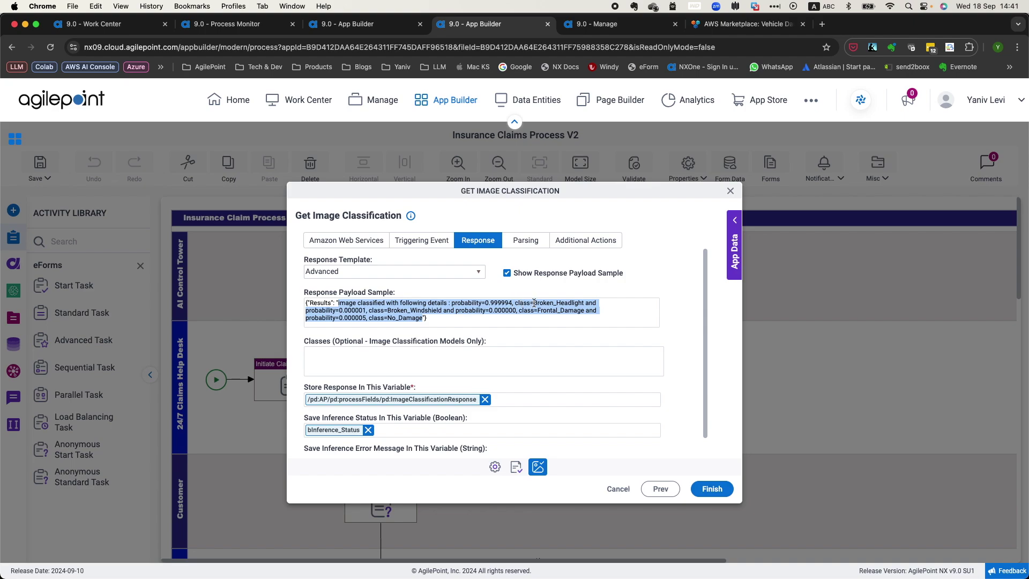
# Step: Highlight each probability and class pair in the payload sample in turn, from Broken_Headlight through No_Damage, including the "and" separators
pyautogui.click(455, 304)
pyautogui.moveTo(455, 305); pyautogui.dragTo(582, 305)
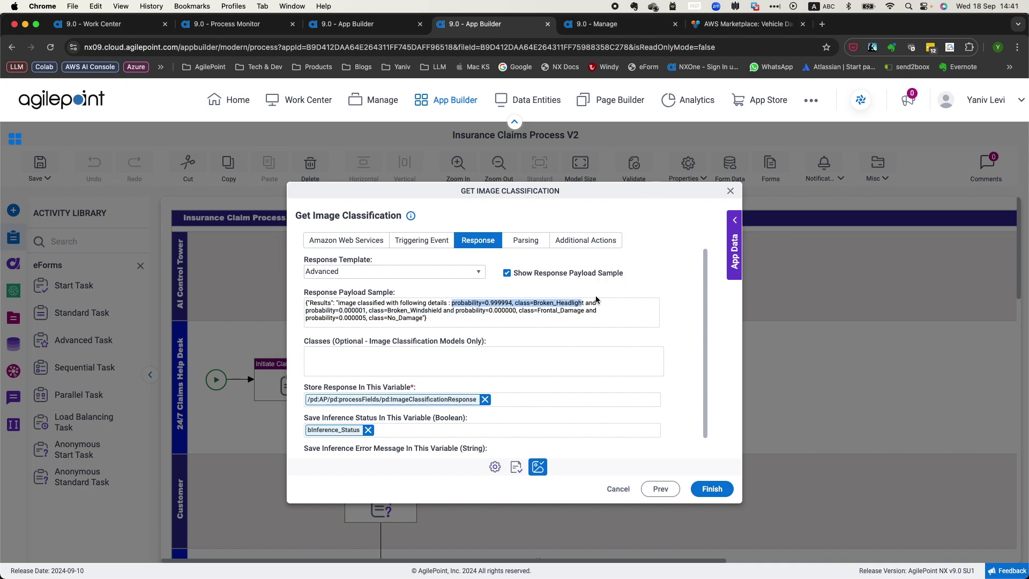
pyautogui.moveTo(585, 303); pyautogui.dragTo(592, 305)
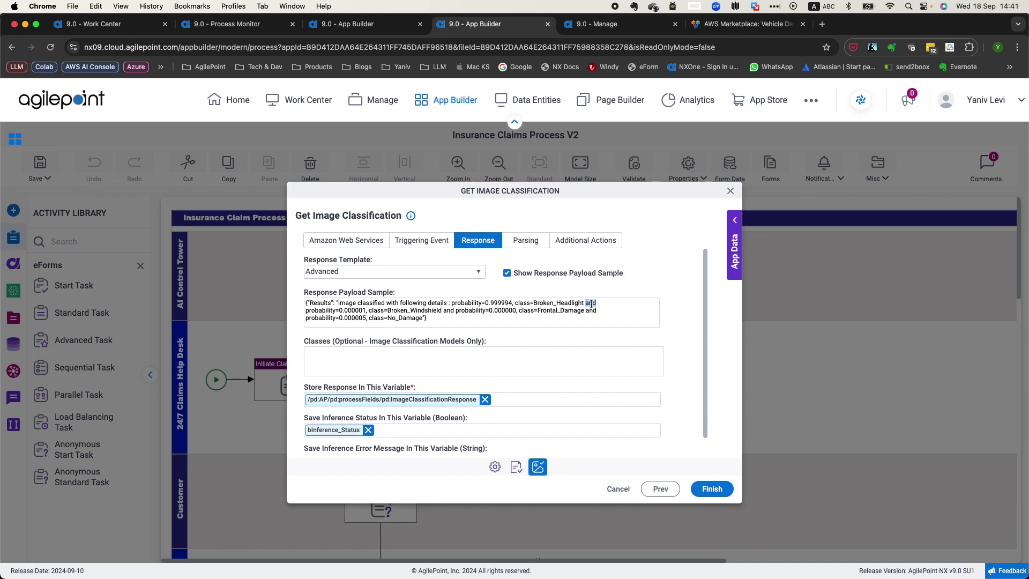
pyautogui.moveTo(307, 312); pyautogui.dragTo(442, 310)
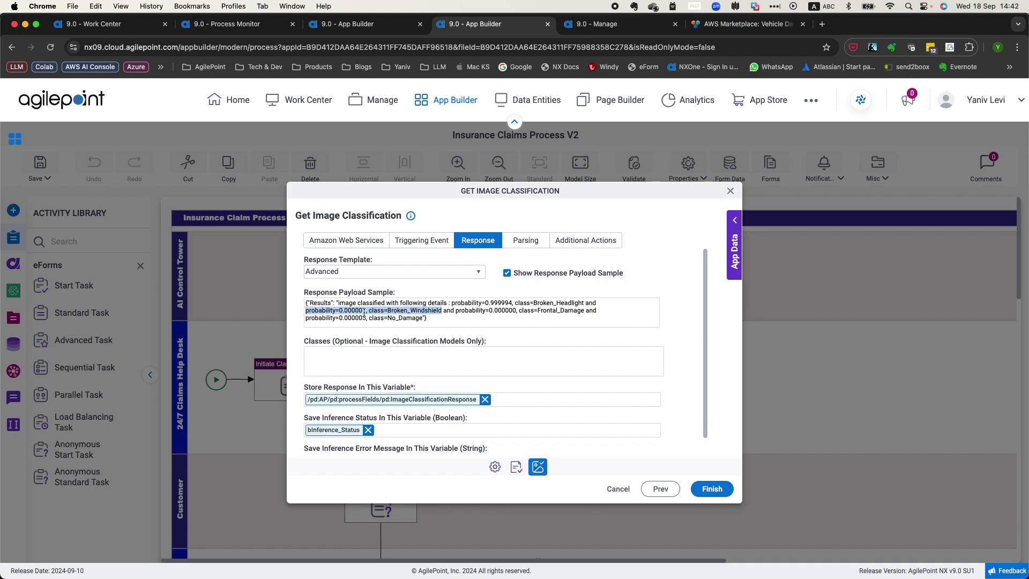
pyautogui.doubleClick(449, 313)
pyautogui.moveTo(457, 312); pyautogui.dragTo(584, 308)
pyautogui.moveTo(311, 318); pyautogui.dragTo(422, 326)
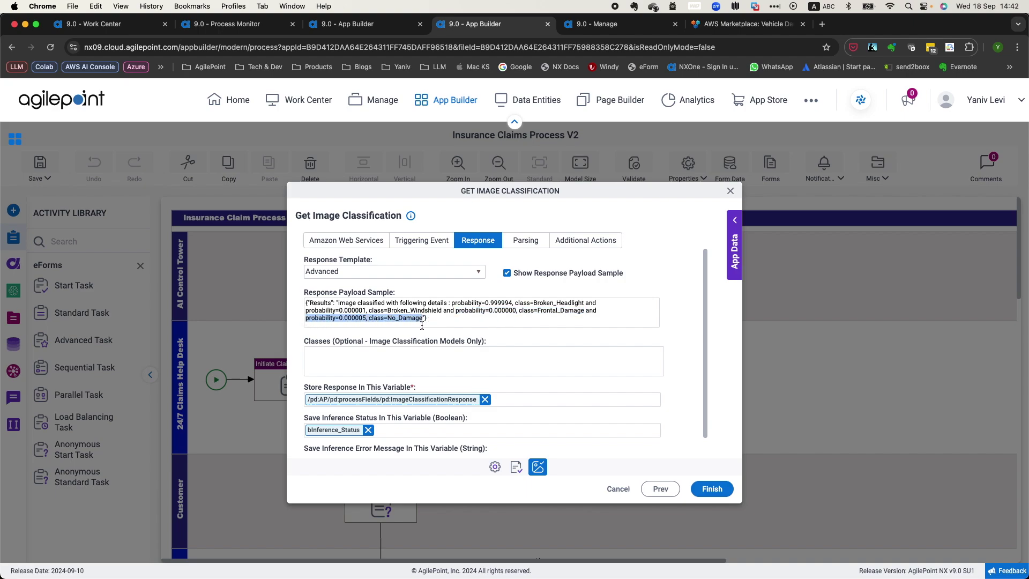
# Step: Open the first regex parsing action, for Broken_Headlight, and compare its input text with the variable that stores the response
pyautogui.click(533, 244)
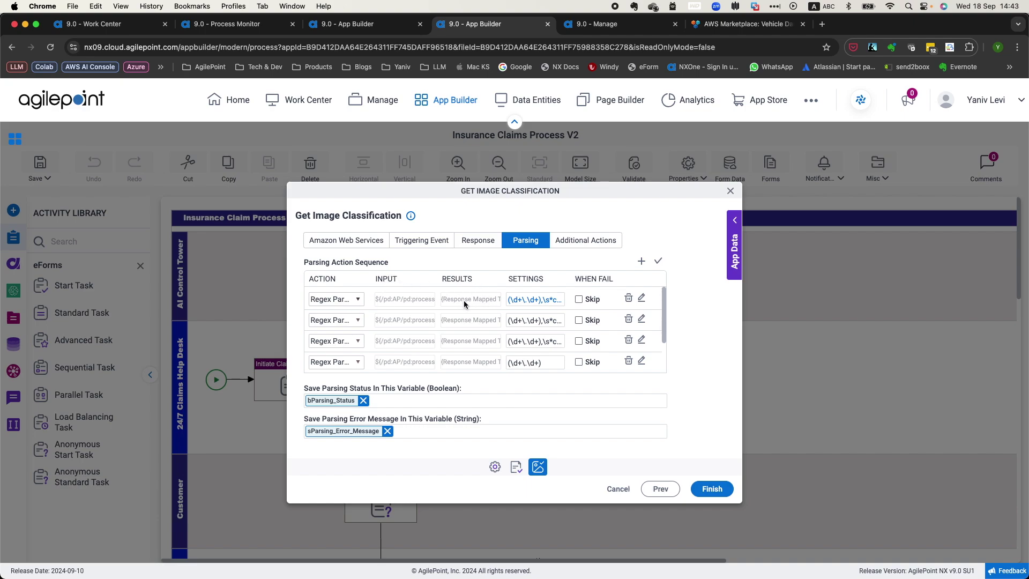
pyautogui.click(642, 299)
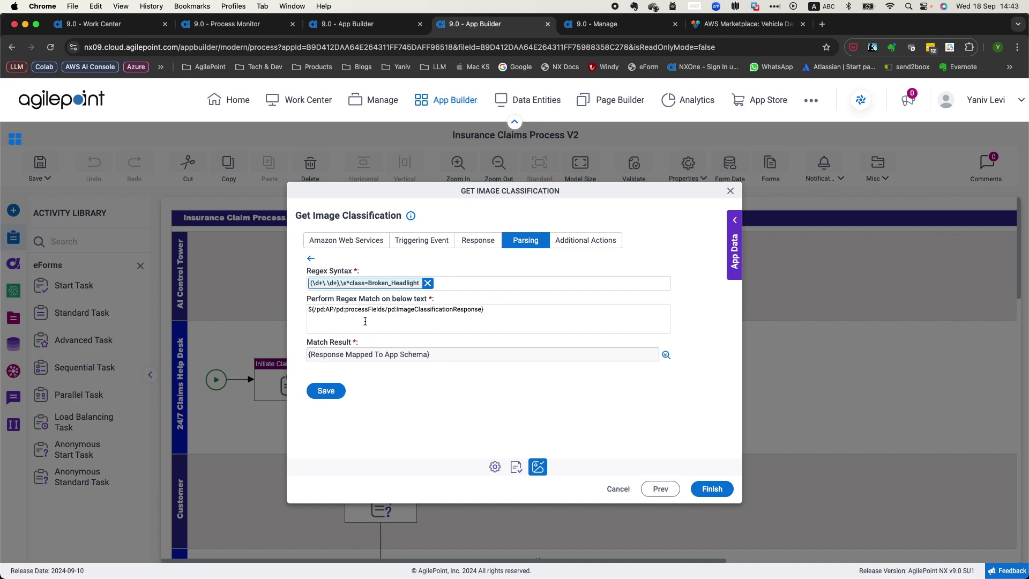
pyautogui.moveTo(309, 309); pyautogui.dragTo(492, 312)
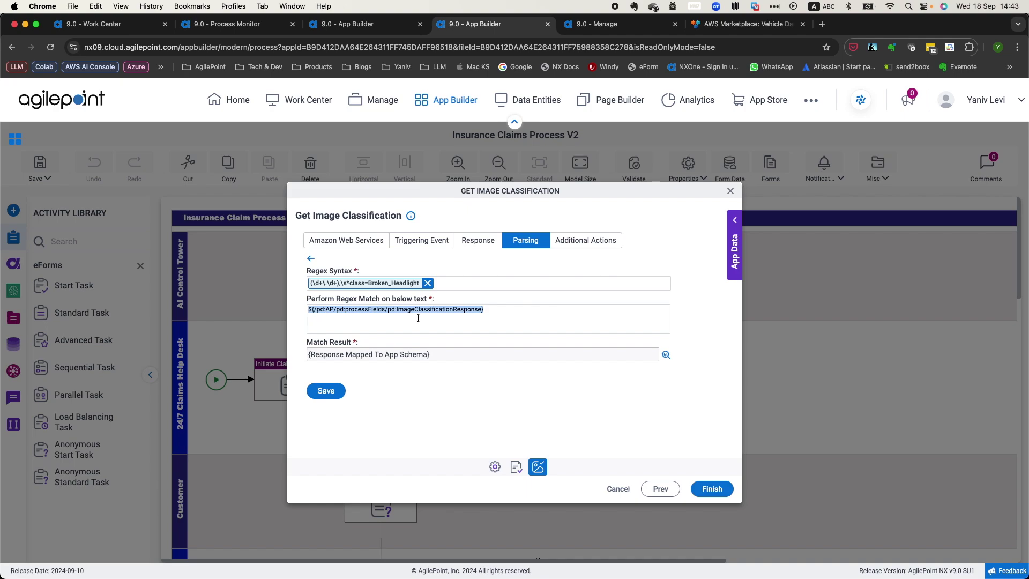
pyautogui.click(479, 242)
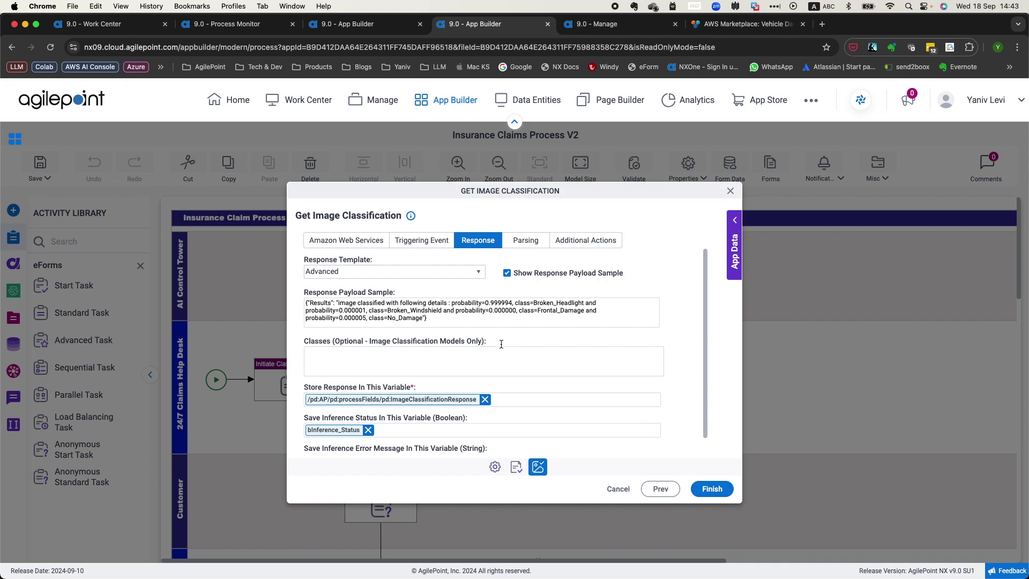
pyautogui.click(527, 241)
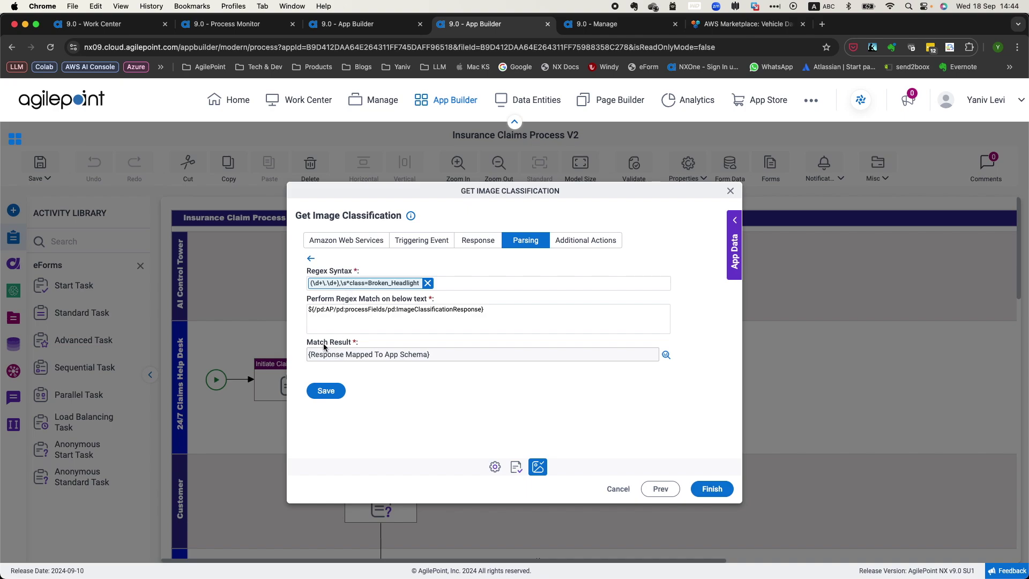
# Step: Inspect which schema field the Broken_Headlight action's match result is mapped to, and return to the parsing action sequence
pyautogui.click(666, 354)
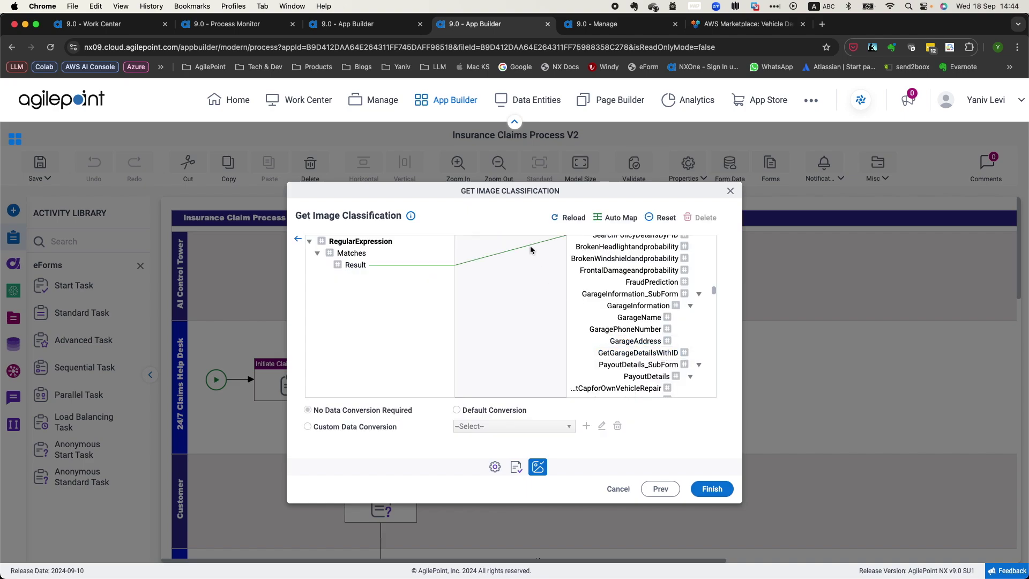
pyautogui.moveTo(530, 247); pyautogui.dragTo(596, 257)
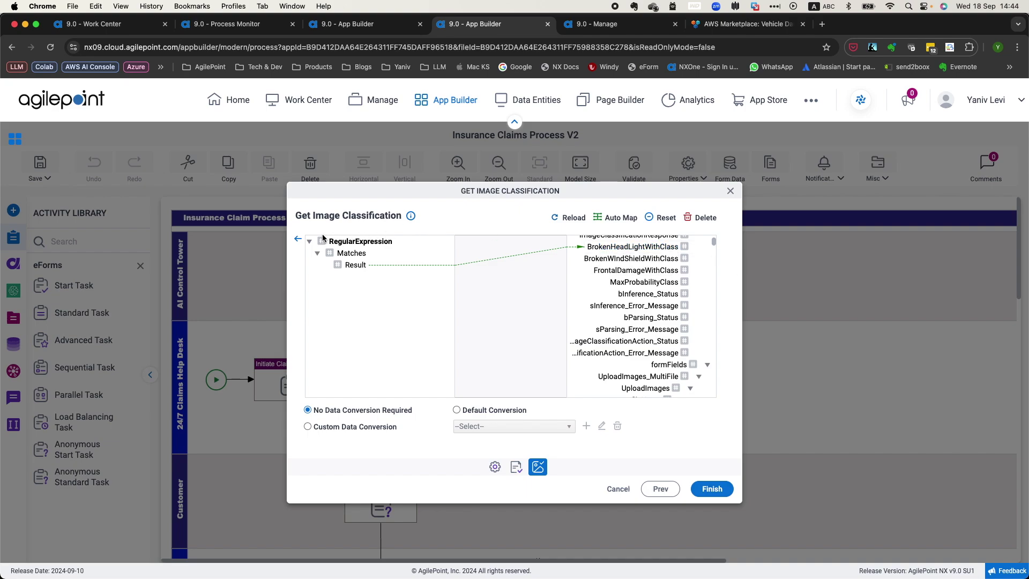
pyautogui.click(298, 239)
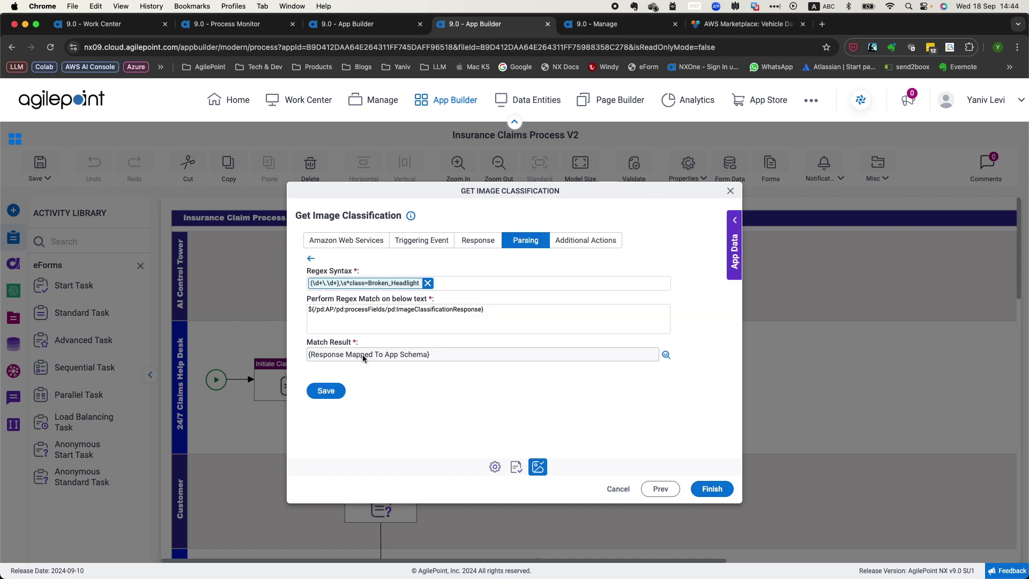
pyautogui.click(311, 259)
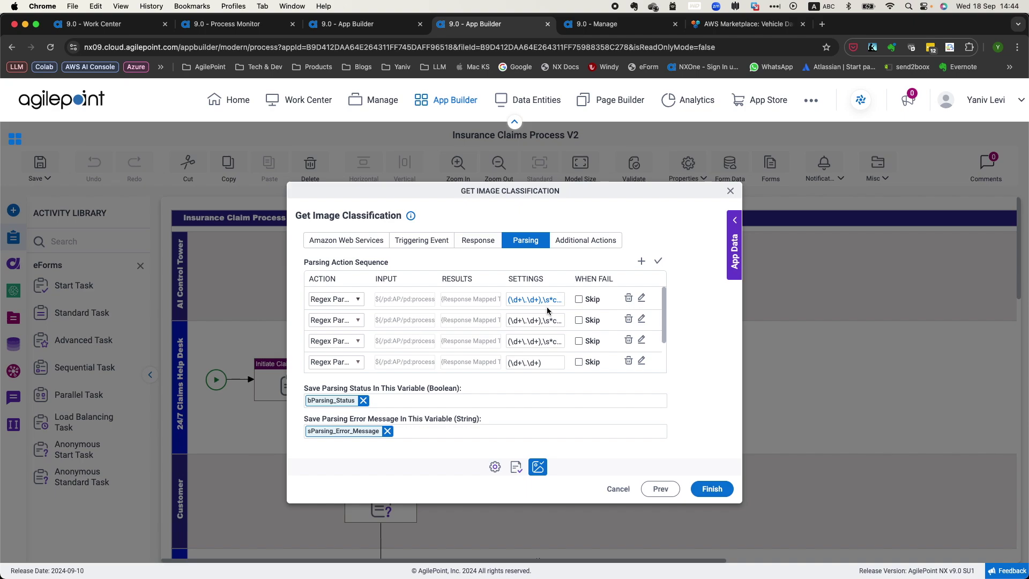
# Step: Open the second parsing action, for Broken_Windshield, inspect its match result mapping and return to the parsing action sequence
pyautogui.click(643, 319)
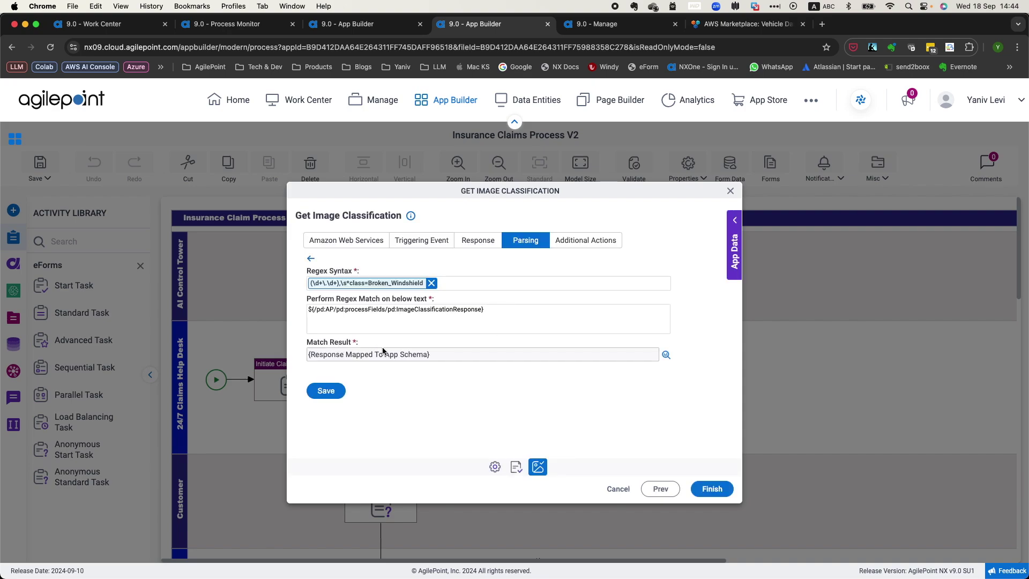
pyautogui.click(666, 356)
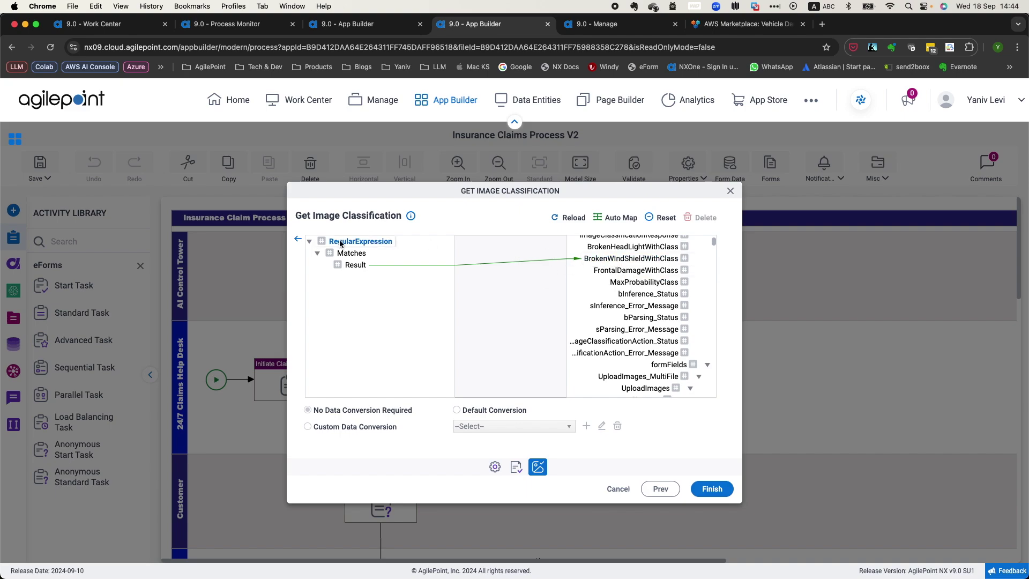
pyautogui.click(299, 239)
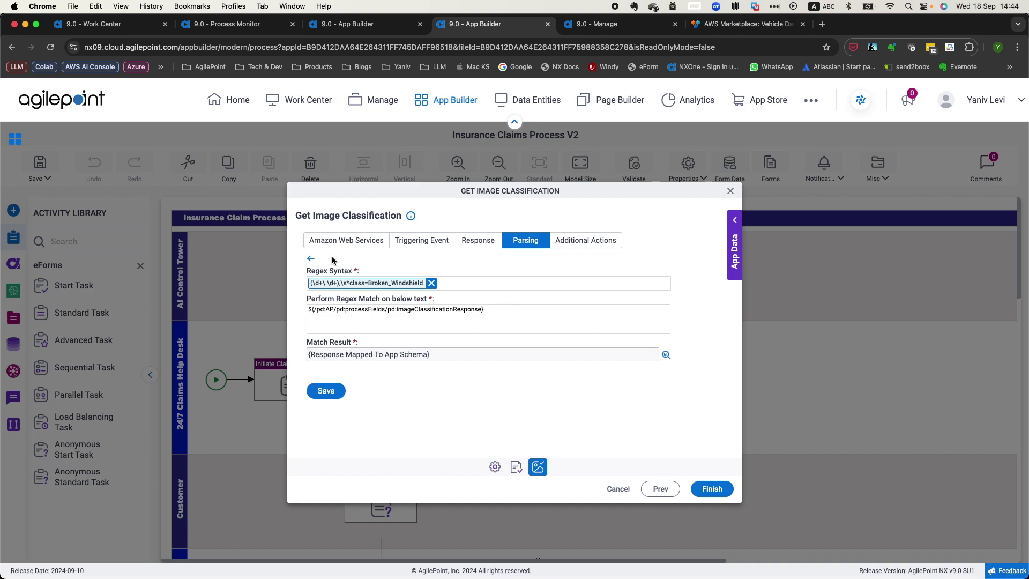
pyautogui.click(312, 260)
# Step: Open the fourth parsing action, check its BrokenHeadLightWithClass input text, and trace its match result mapping to the target schema field
pyautogui.scroll(-1, 524, 337)
pyautogui.scroll(-1, 525, 337)
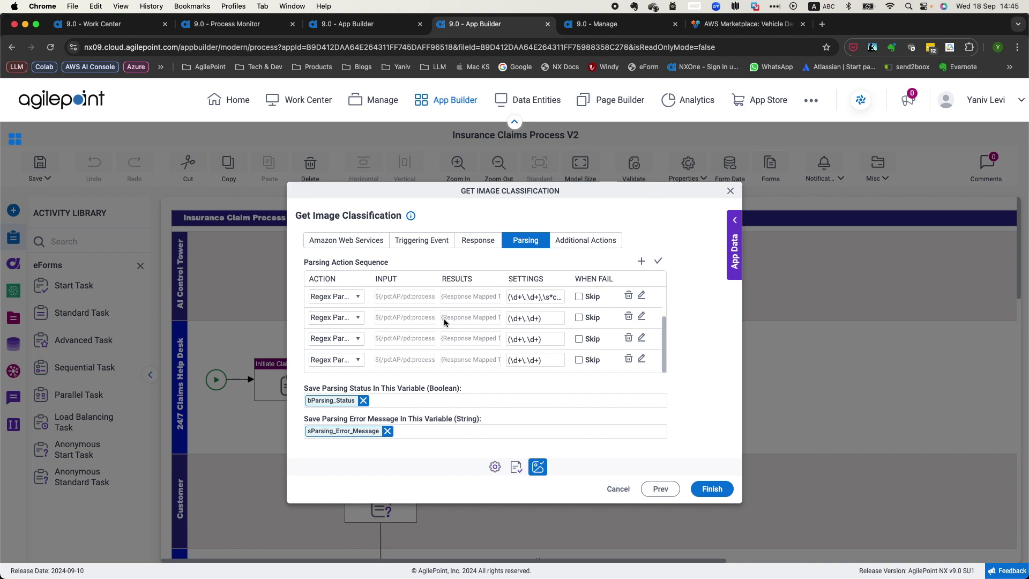
pyautogui.click(642, 316)
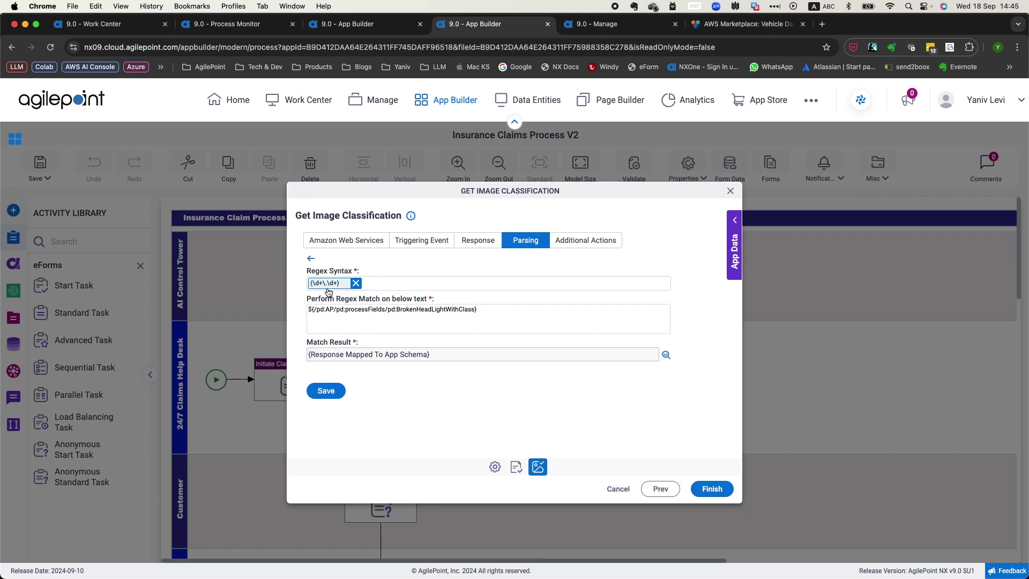
pyautogui.moveTo(477, 309); pyautogui.dragTo(303, 310)
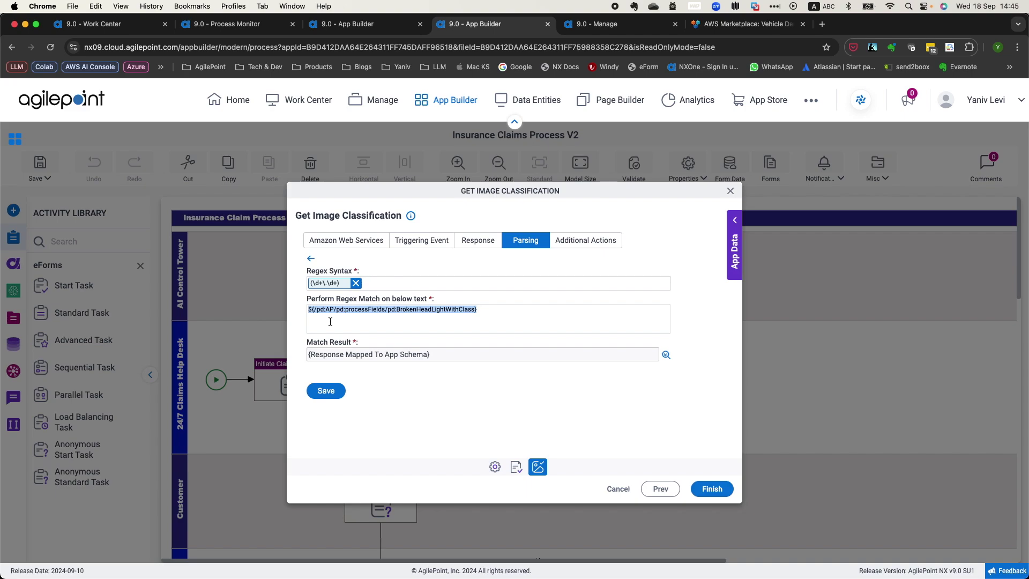
pyautogui.click(414, 318)
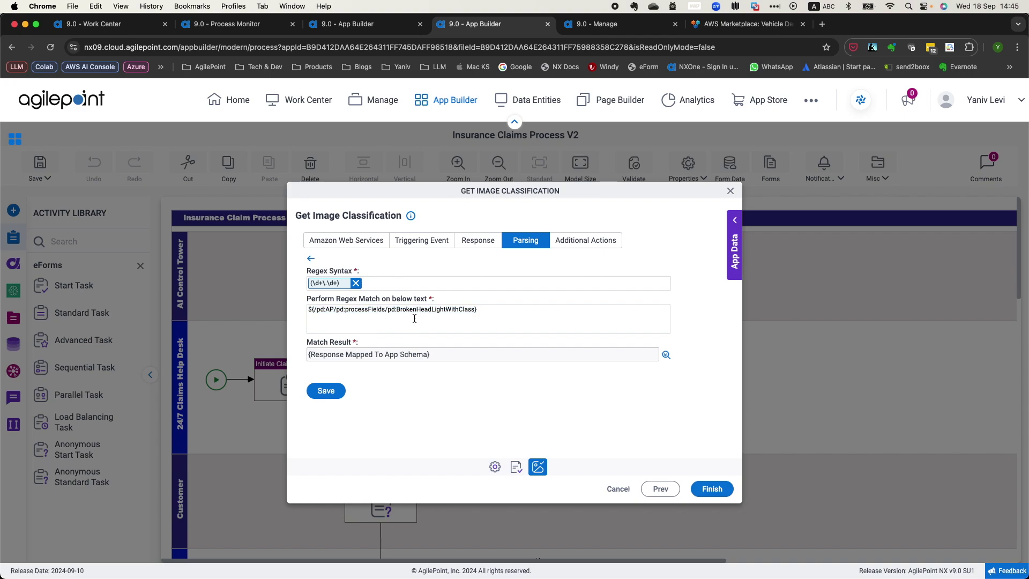
pyautogui.click(666, 354)
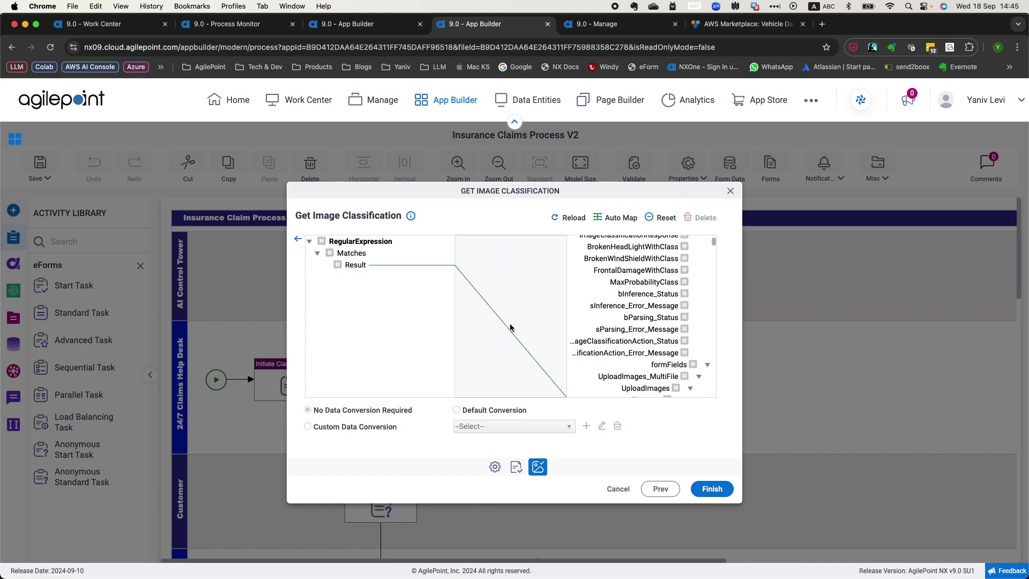
pyautogui.click(508, 329)
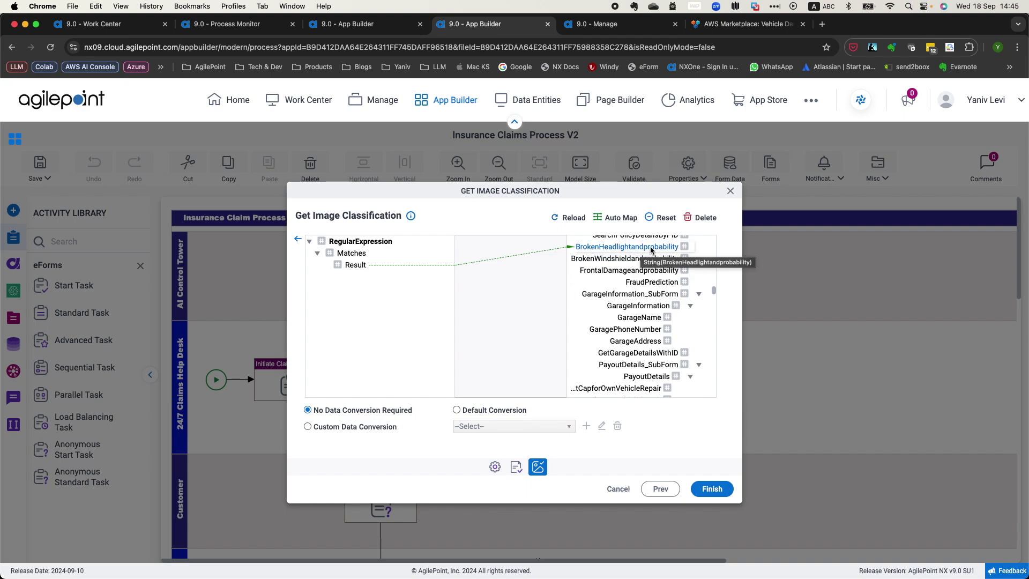
# Step: Return to the parsing action sequence and inspect the fifth action's BrokenWindShieldWithClass input text and match result mapping, closing its settings when done
pyautogui.click(297, 239)
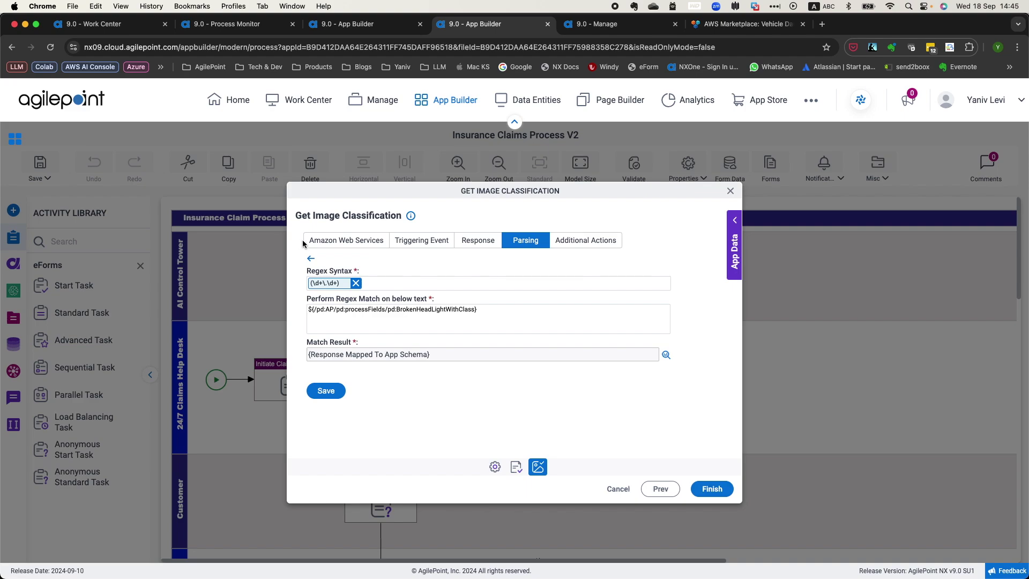
pyautogui.click(310, 259)
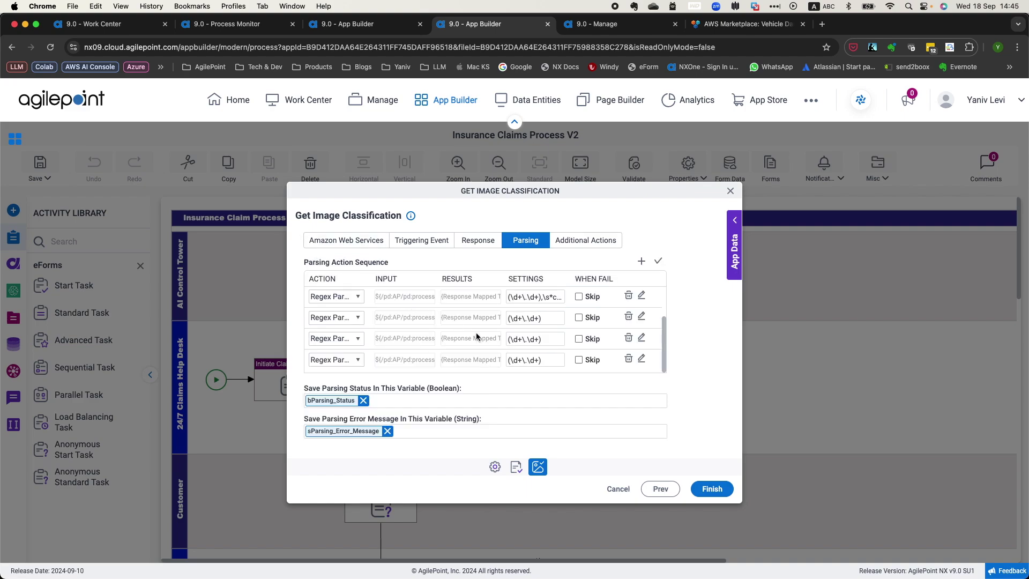
pyautogui.click(642, 338)
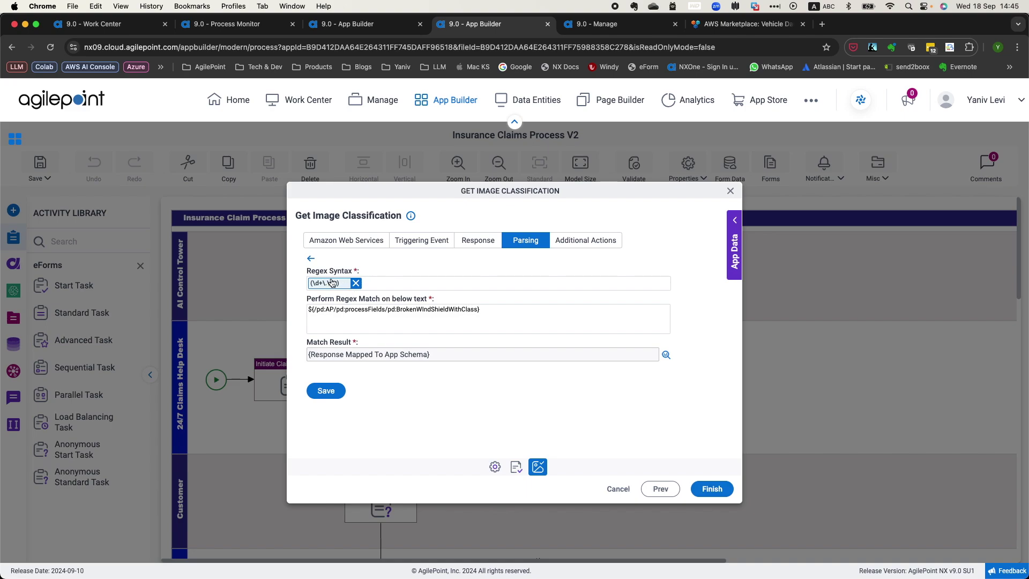
pyautogui.click(666, 356)
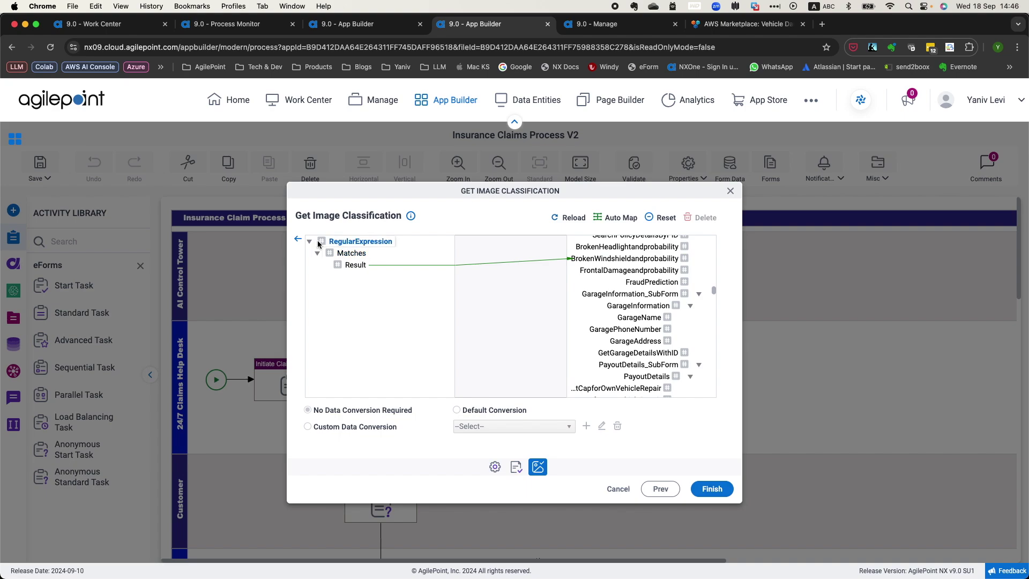
pyautogui.click(298, 239)
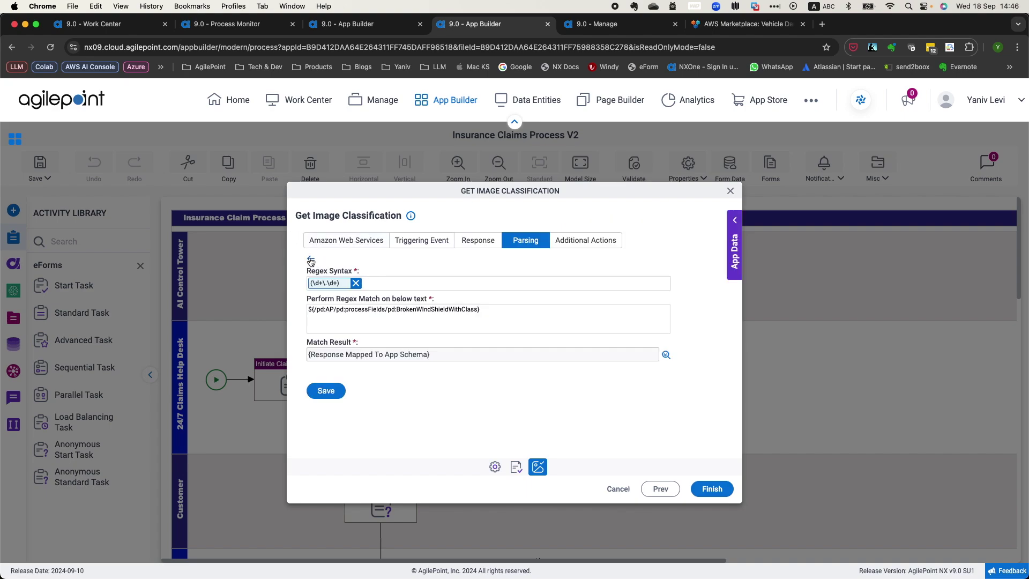
pyautogui.click(311, 259)
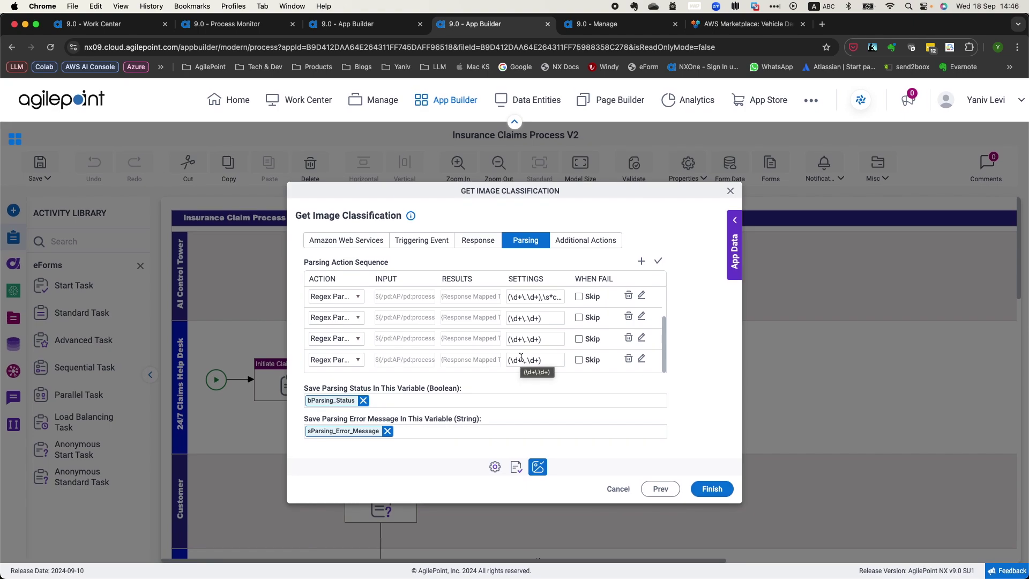
# Step: Open the test view for the parsing action sequence, review the response payload sample and run the test on it
pyautogui.click(658, 265)
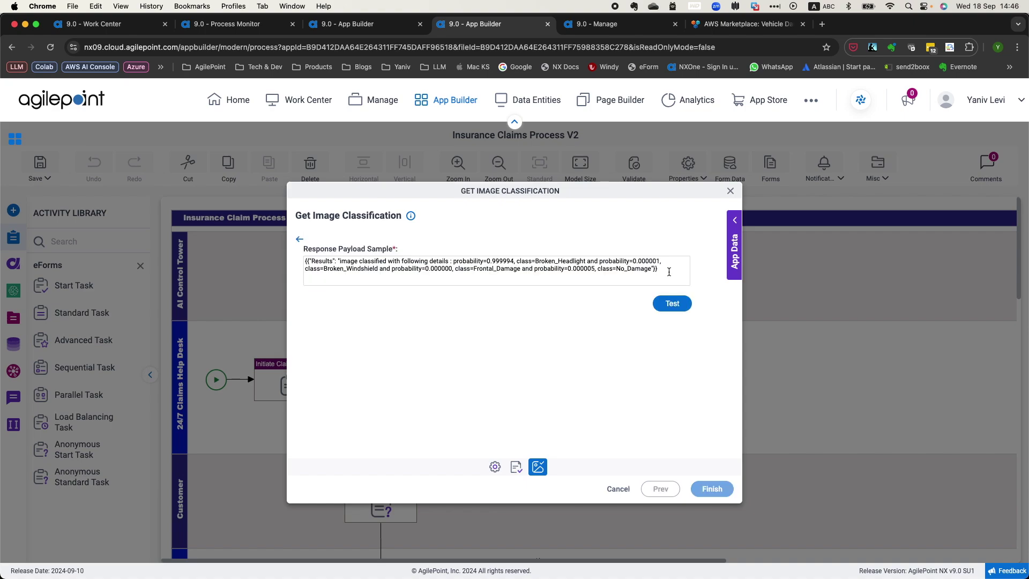
pyautogui.moveTo(664, 272); pyautogui.dragTo(299, 264)
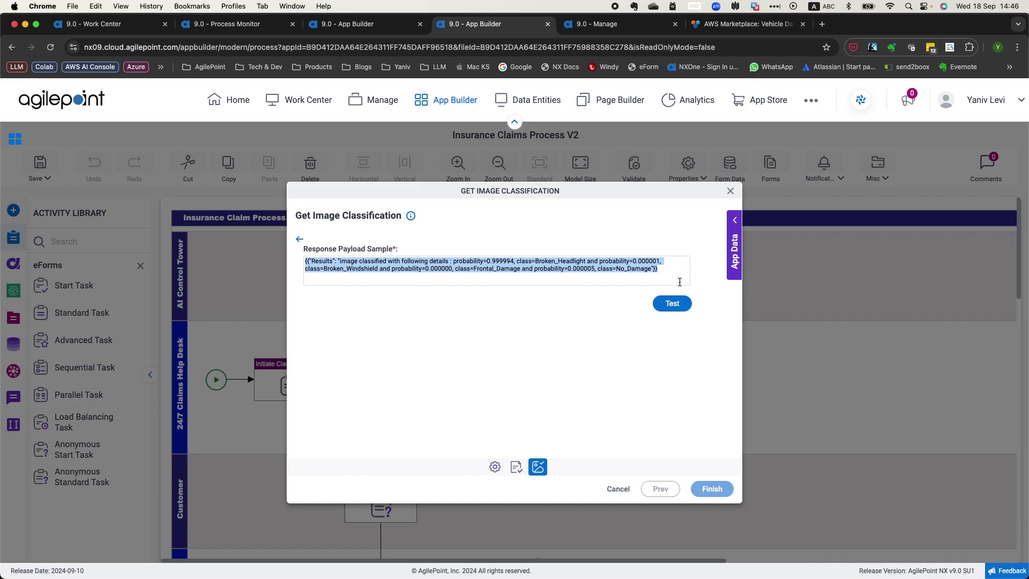
pyautogui.click(672, 304)
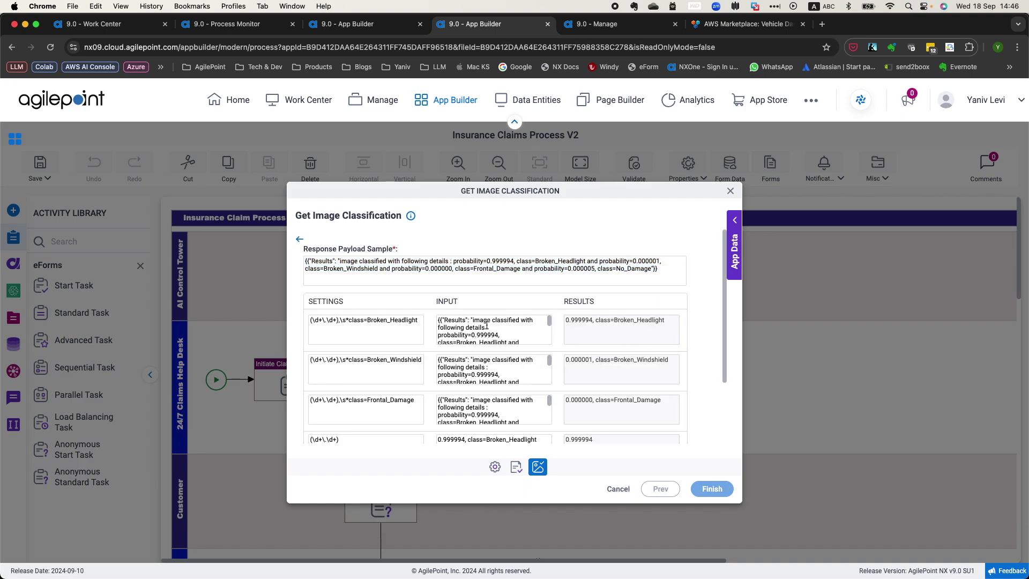
# Step: Review the test results of the first three regex actions, for Broken_Headlight, Broken_Windshield and Frontal_Damage
pyautogui.moveTo(724, 301); pyautogui.dragTo(718, 329)
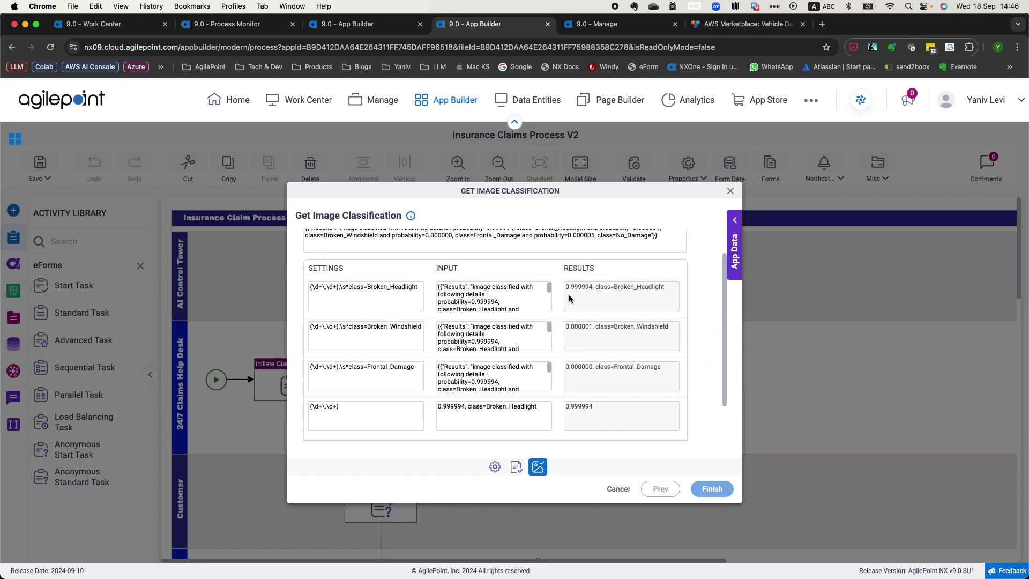
pyautogui.moveTo(668, 290); pyautogui.dragTo(564, 288)
pyautogui.moveTo(668, 327); pyautogui.dragTo(565, 326)
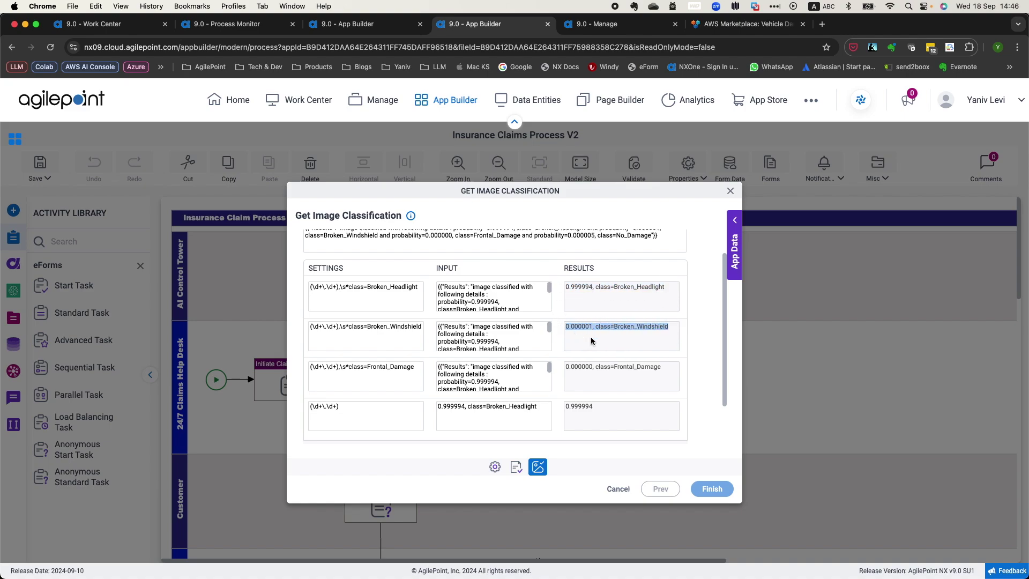
pyautogui.moveTo(663, 366); pyautogui.dragTo(560, 368)
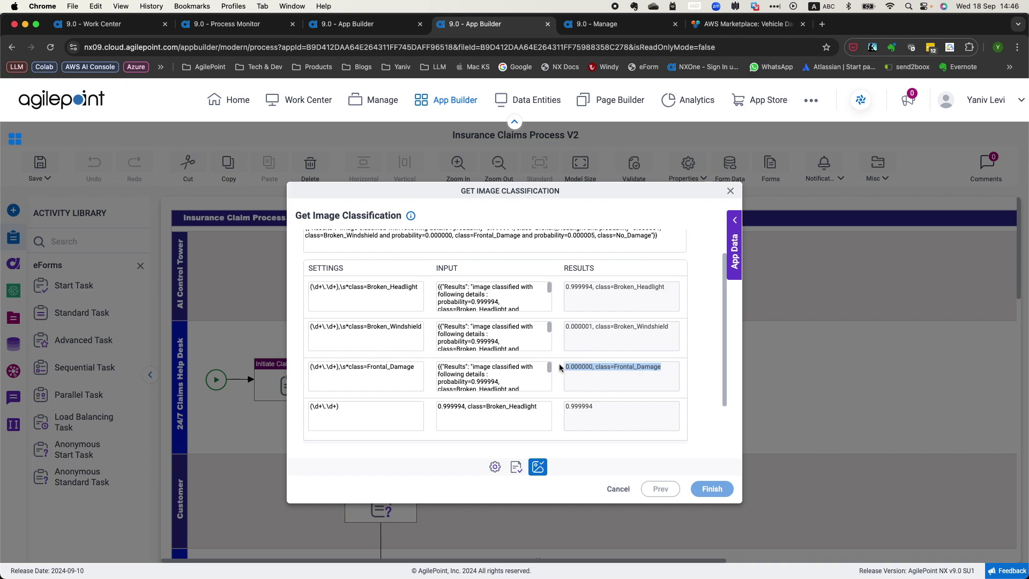
# Step: Compare the fourth action's input with the Broken_Headlight result of the first action, and check the probability it extracts
pyautogui.moveTo(726, 316); pyautogui.dragTo(726, 356)
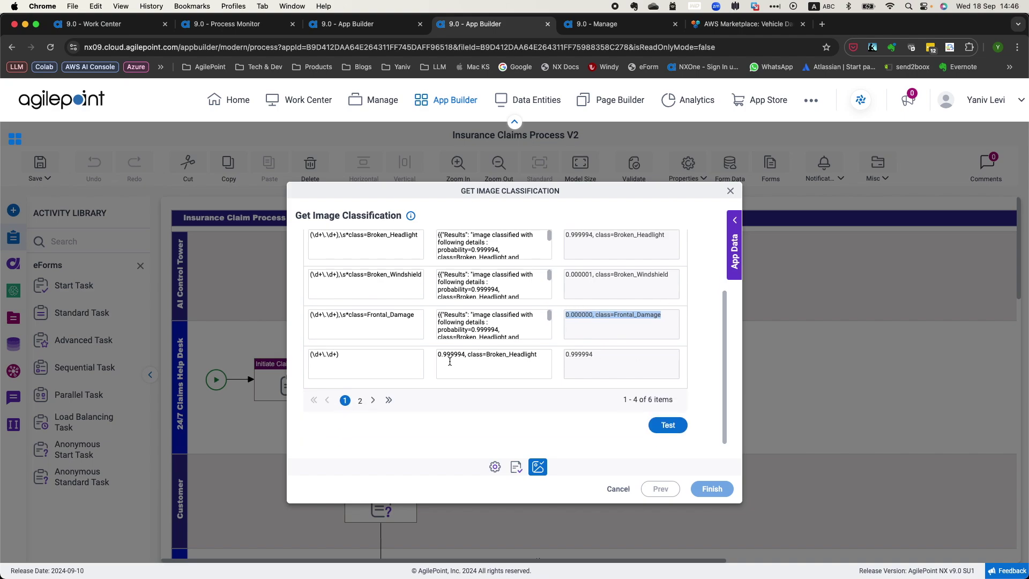
pyautogui.moveTo(438, 354); pyautogui.dragTo(533, 354)
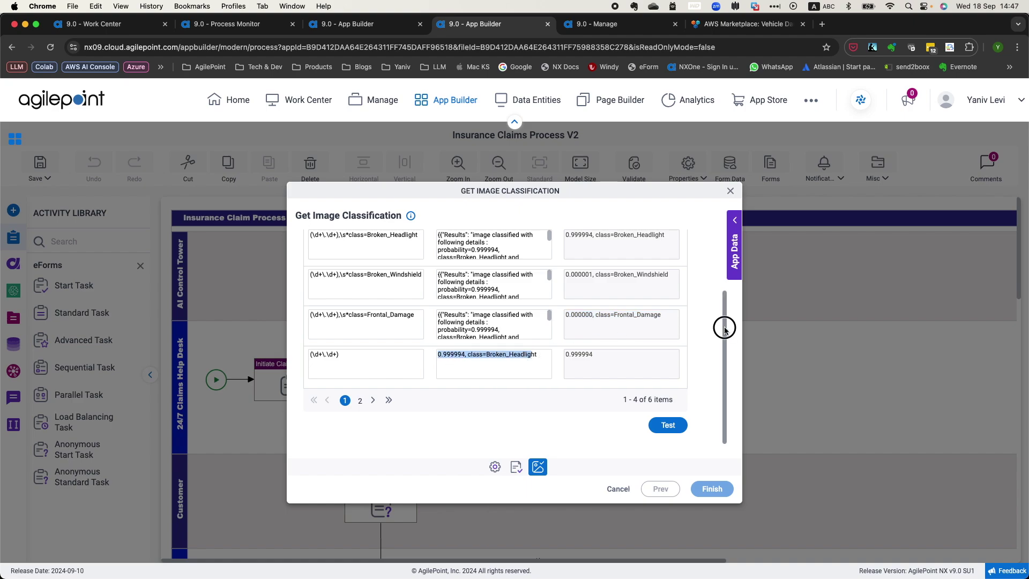
pyautogui.scroll(1, 724, 324)
pyautogui.click(670, 254)
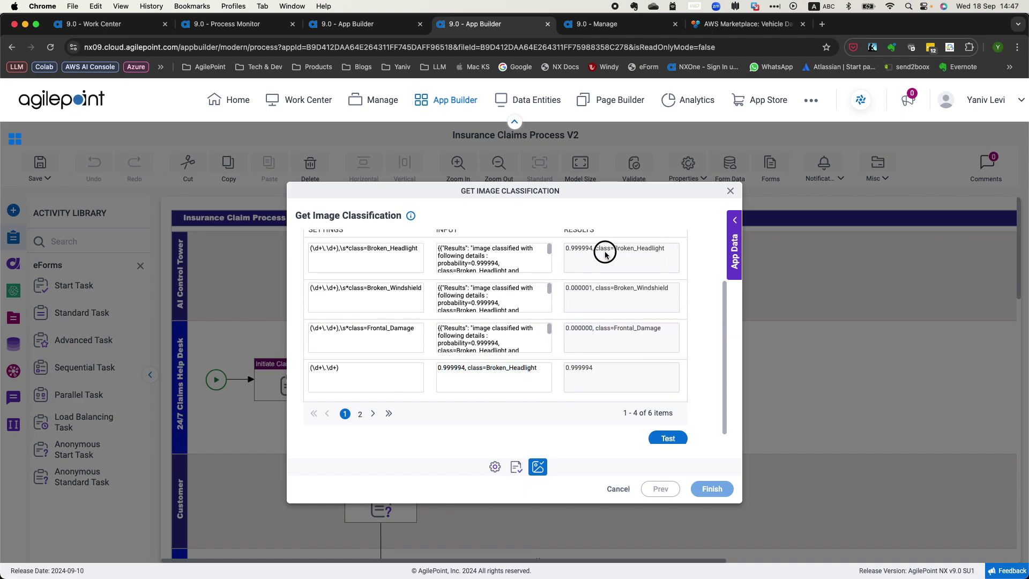
pyautogui.moveTo(567, 251); pyautogui.dragTo(674, 250)
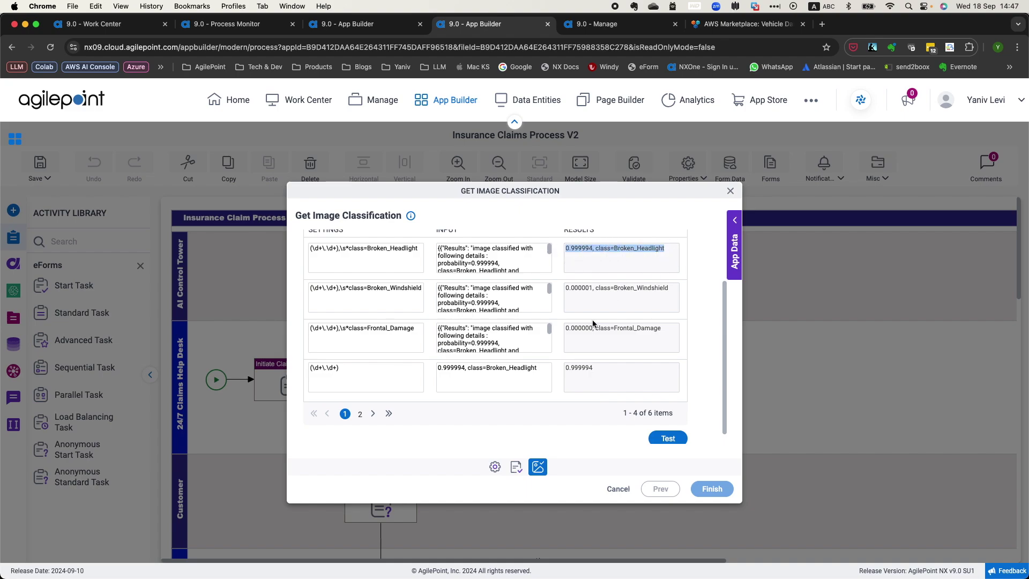
pyautogui.moveTo(464, 368); pyautogui.dragTo(434, 368)
pyautogui.moveTo(596, 367); pyautogui.dragTo(563, 368)
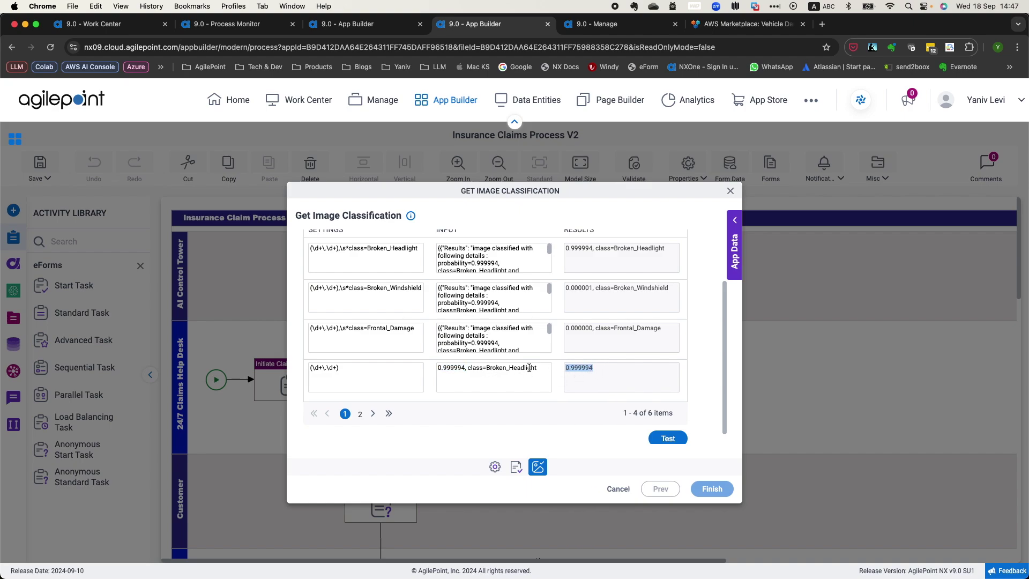
# Step: Check the extracted Broken_Windshield and Frontal_Damage probabilities on the second page of test results, and return to the parsing action sequence
pyautogui.click(359, 414)
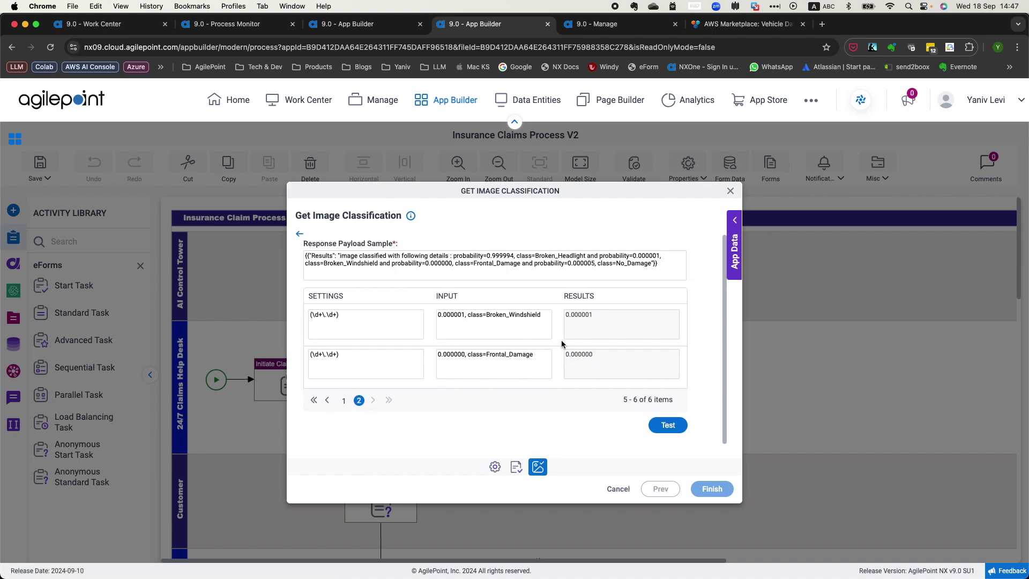
pyautogui.moveTo(599, 314); pyautogui.dragTo(566, 317)
pyautogui.moveTo(592, 354); pyautogui.dragTo(562, 357)
pyautogui.click(299, 234)
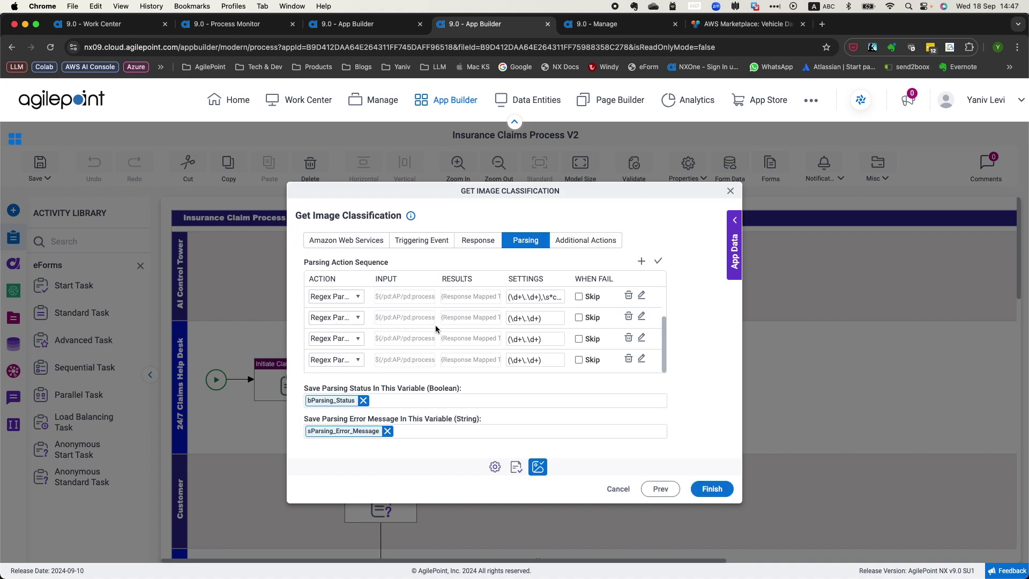